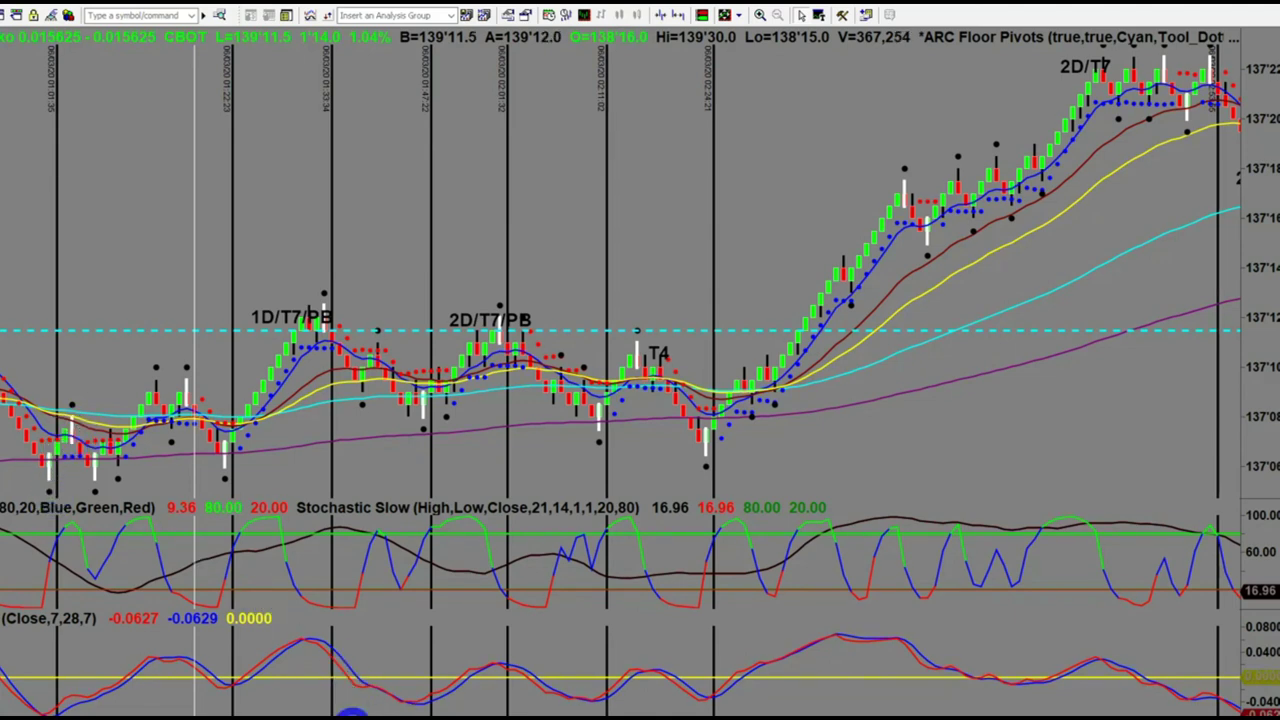
- Show the tick-value slide in the presentation, and switch back to the TradeStation desktop with the Crude Oil Apr 2020 Renko charts
{"action": "left_click", "coordinate": [443, 690]}
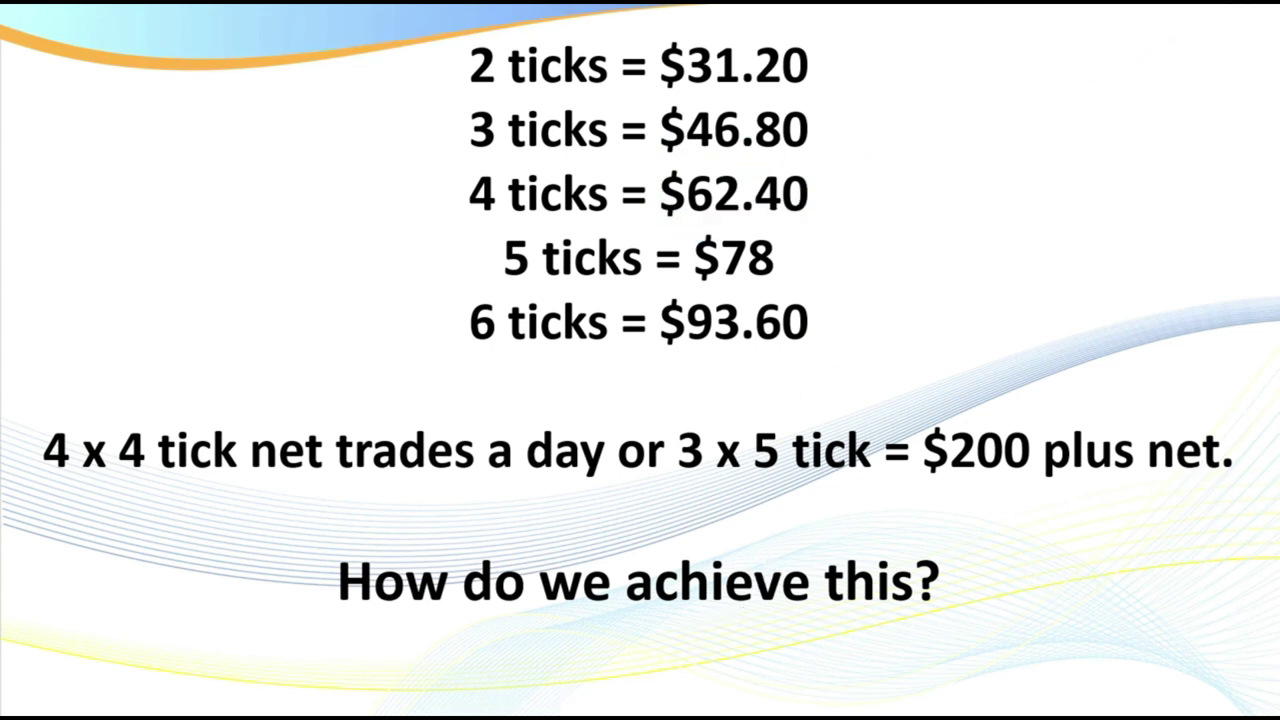
{"action": "mouse_move", "coordinate": [222, 716]}
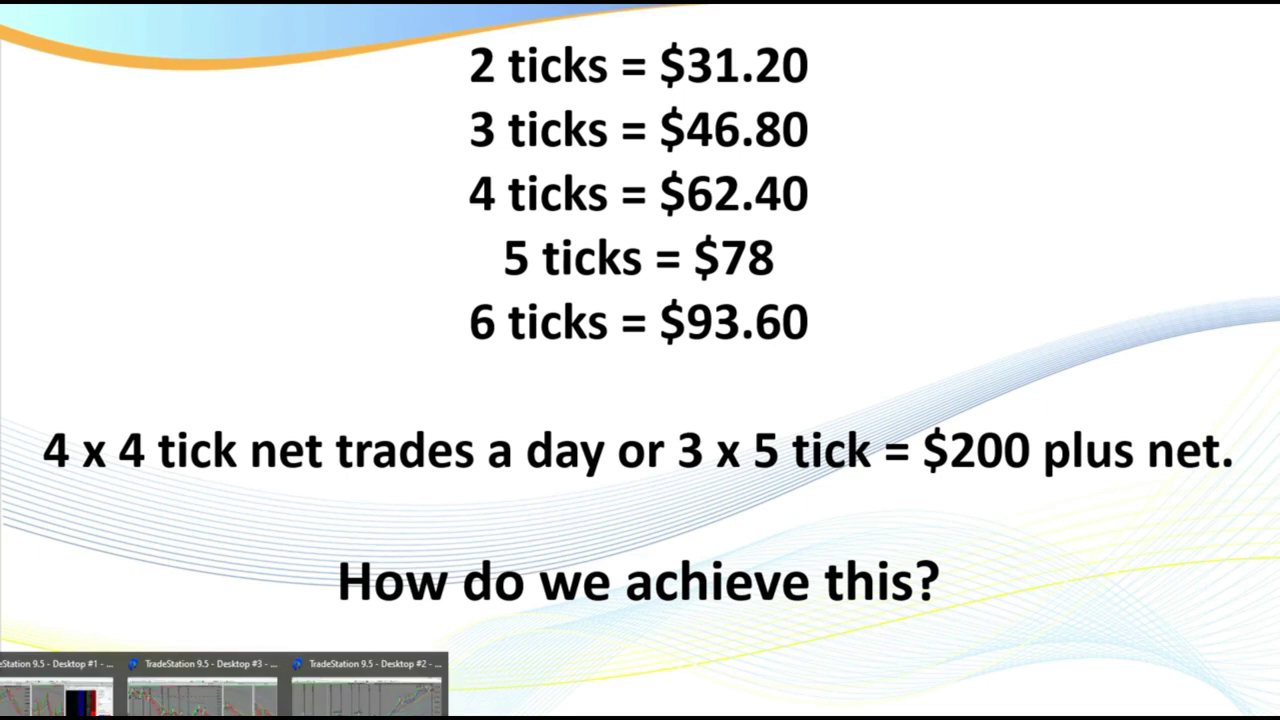
{"action": "left_click", "coordinate": [210, 688]}
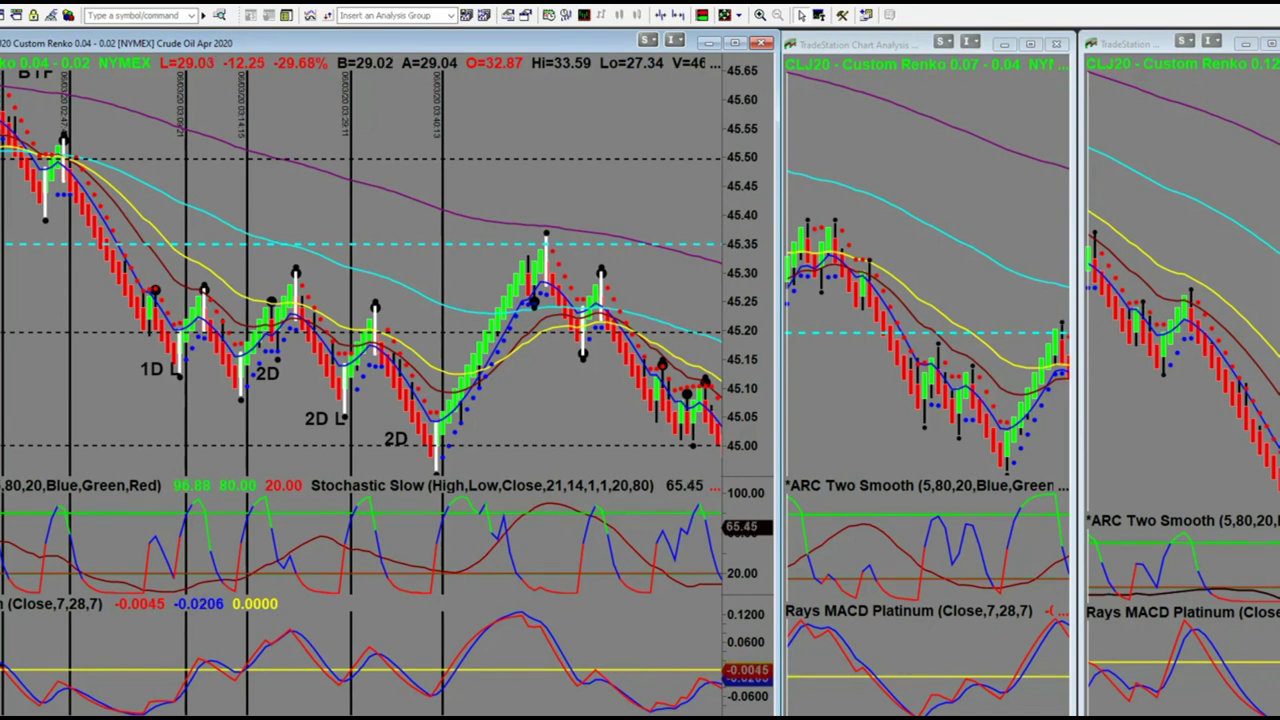
- Switch to the TradeStation desktop with the 10 Yr U.S. Treasury Notes tick charts and examine the uptrend on the 144 tick chart
{"action": "mouse_move", "coordinate": [222, 716]}
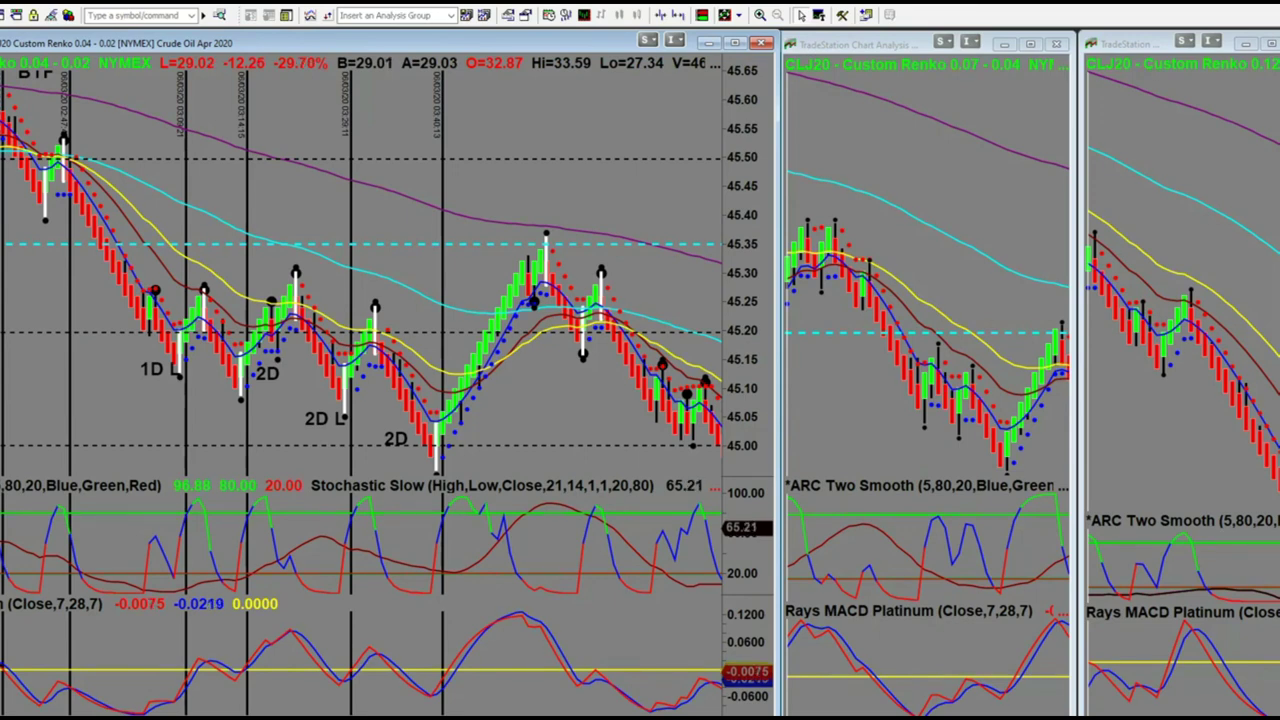
{"action": "left_click", "coordinate": [398, 708]}
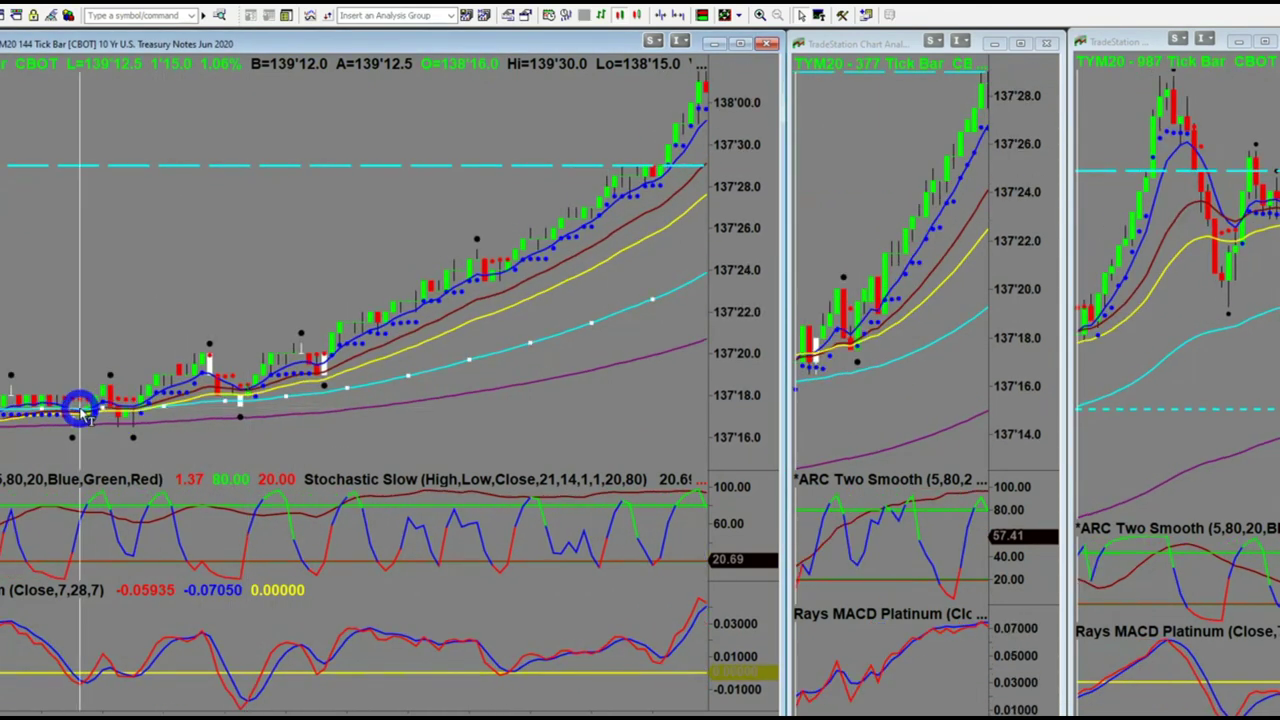
{"action": "left_click", "coordinate": [240, 398]}
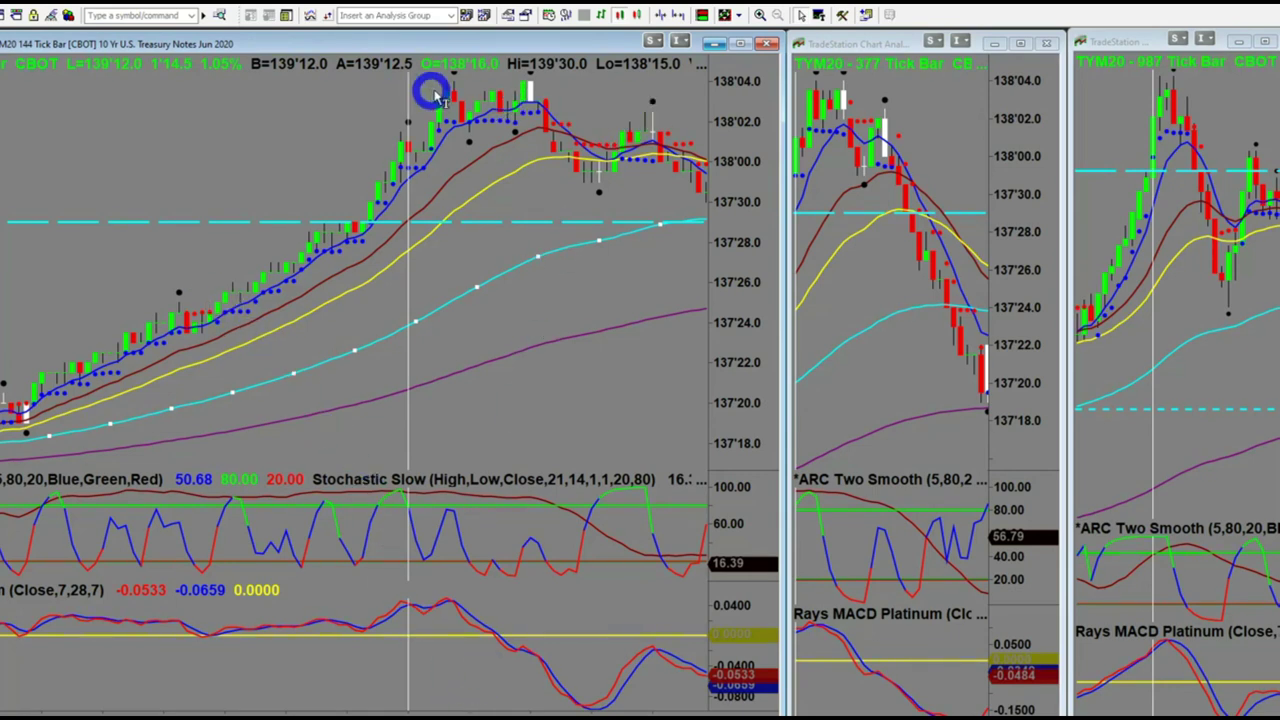
- Check the Pointer Tracking setting and examine the swing highs on the 144 tick Treasury Notes chart
{"action": "left_click", "coordinate": [17, 14]}
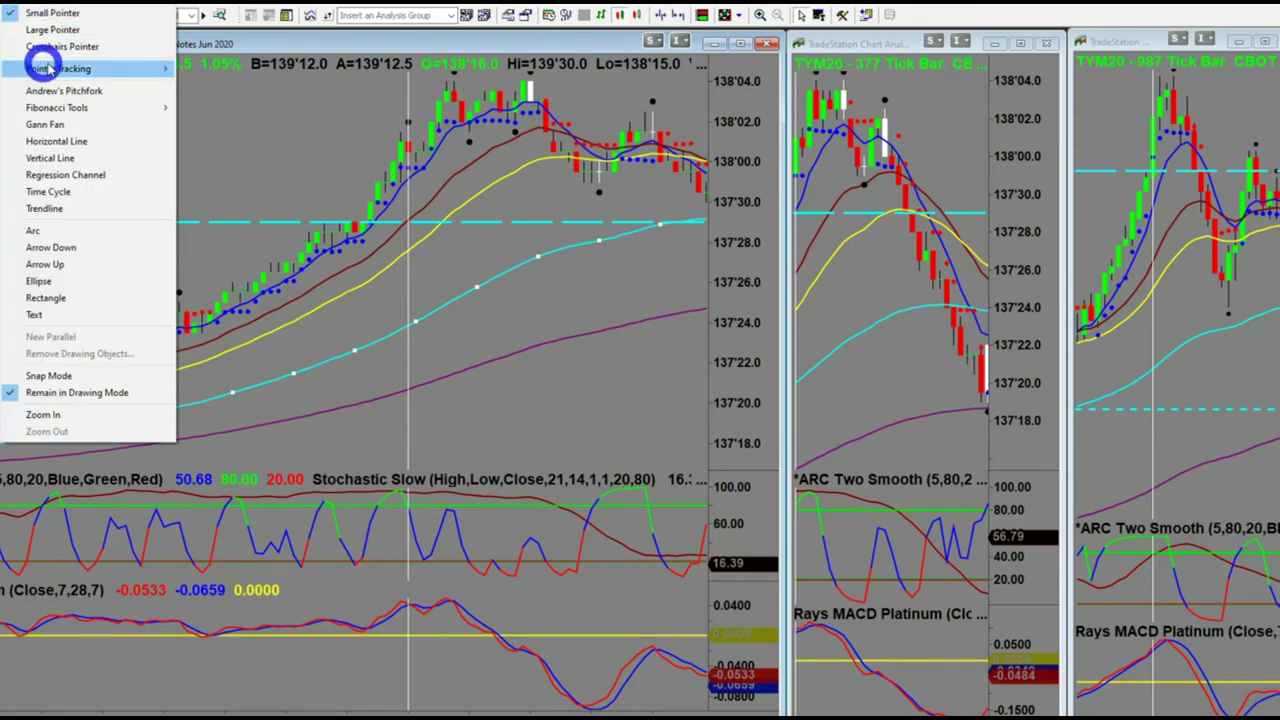
{"action": "mouse_move", "coordinate": [160, 65]}
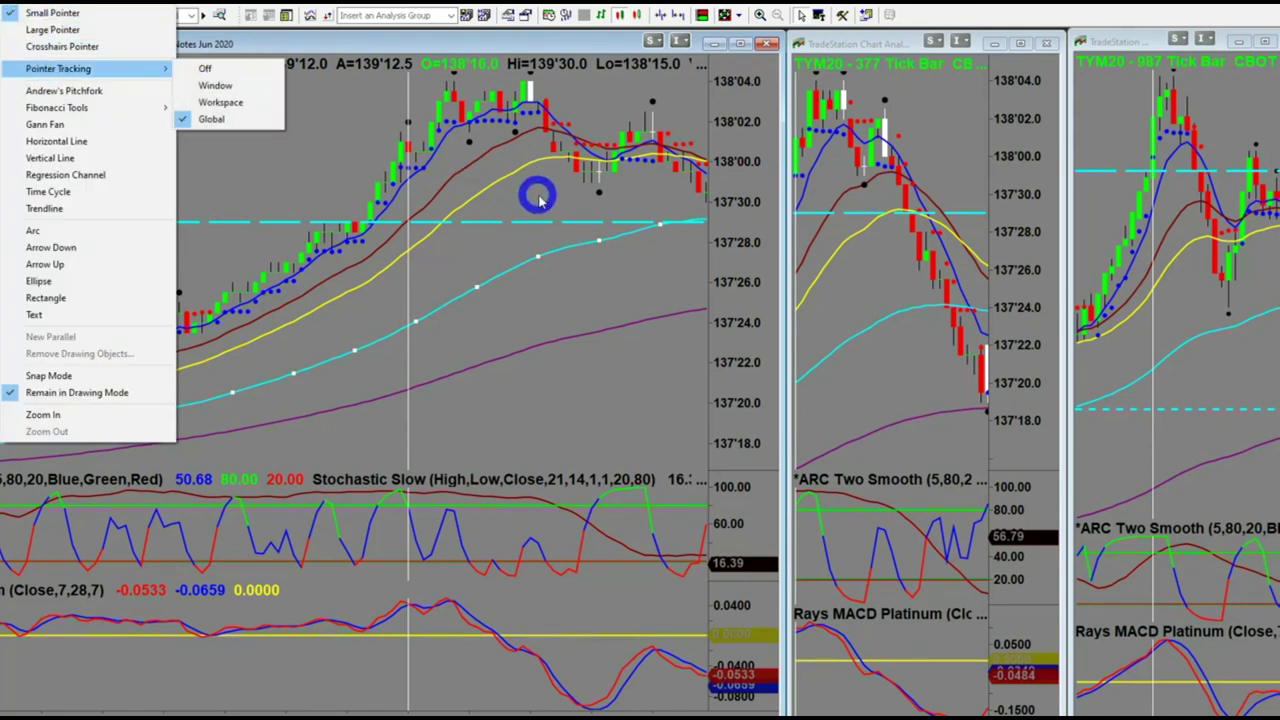
{"action": "left_click", "coordinate": [381, 212]}
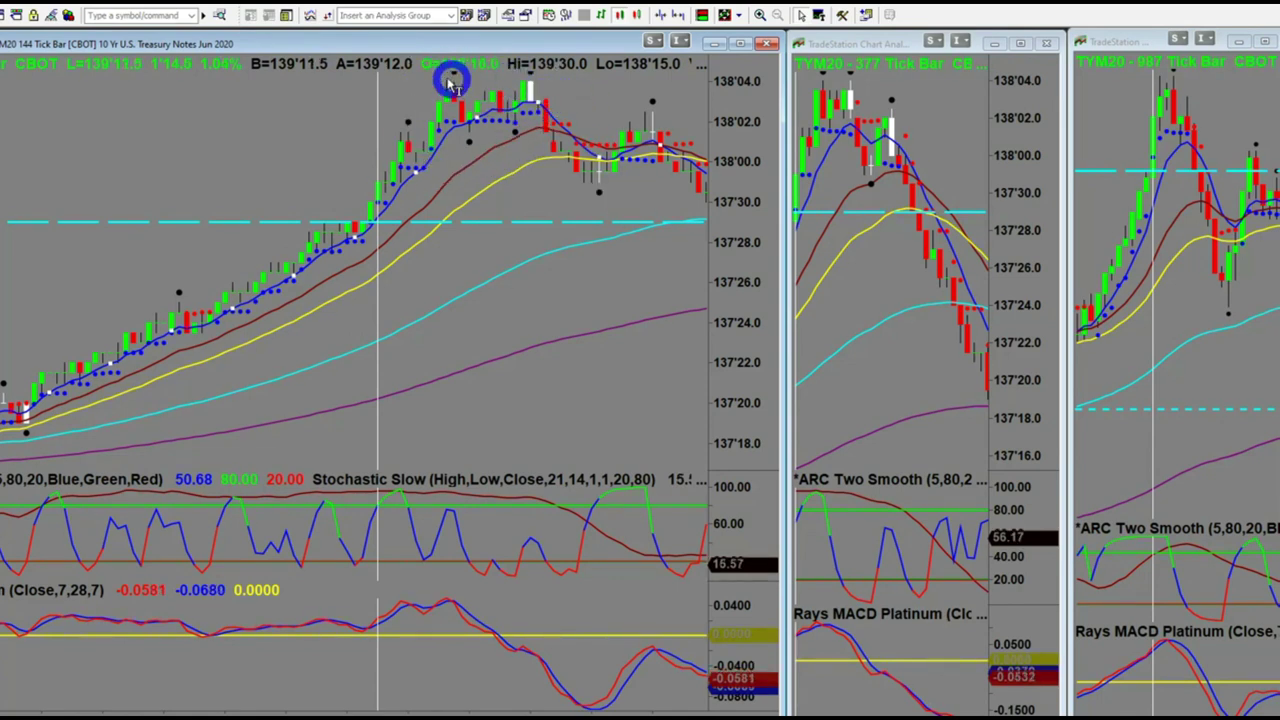
{"action": "left_click", "coordinate": [532, 90]}
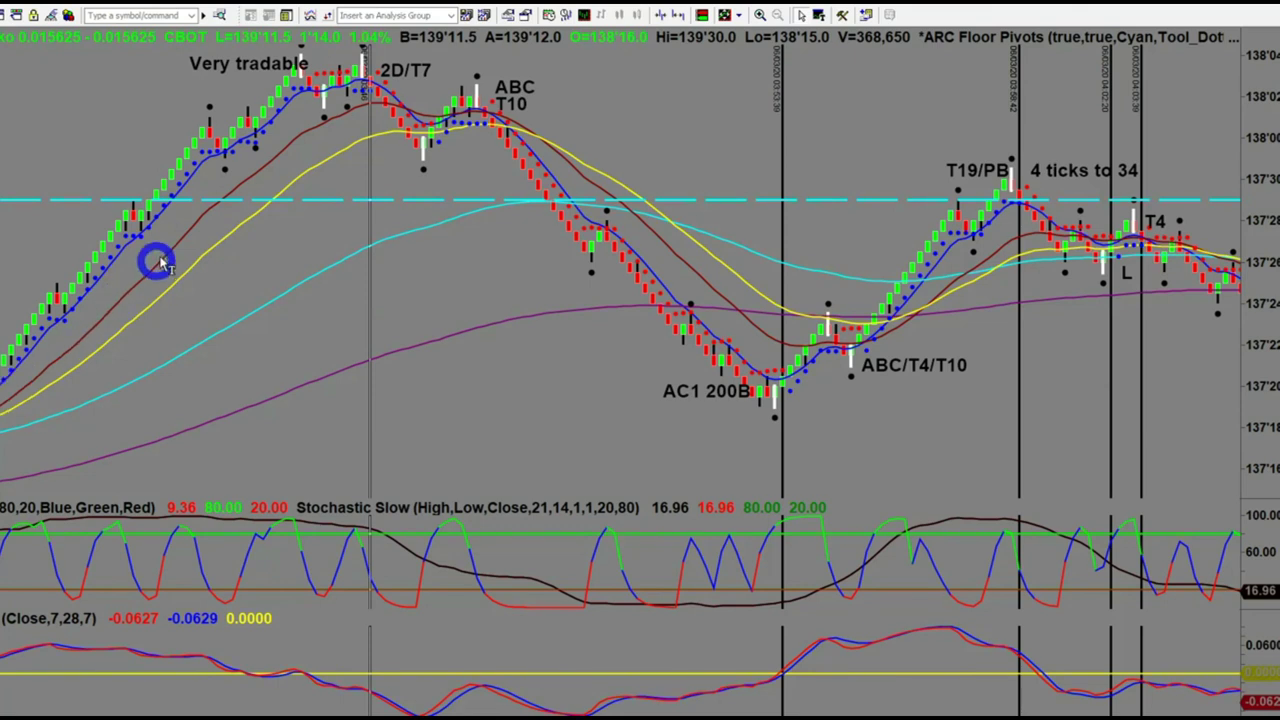
- Examine the labelled setups on the Treasury Notes Renko chart, from the "Very tradable" high to the "200B AC1" low
{"action": "scroll", "coordinate": [663, 409], "scroll_direction": "right", "scroll_amount": 4}
{"action": "scroll", "coordinate": [1127, 585], "scroll_direction": "right", "scroll_amount": 12}
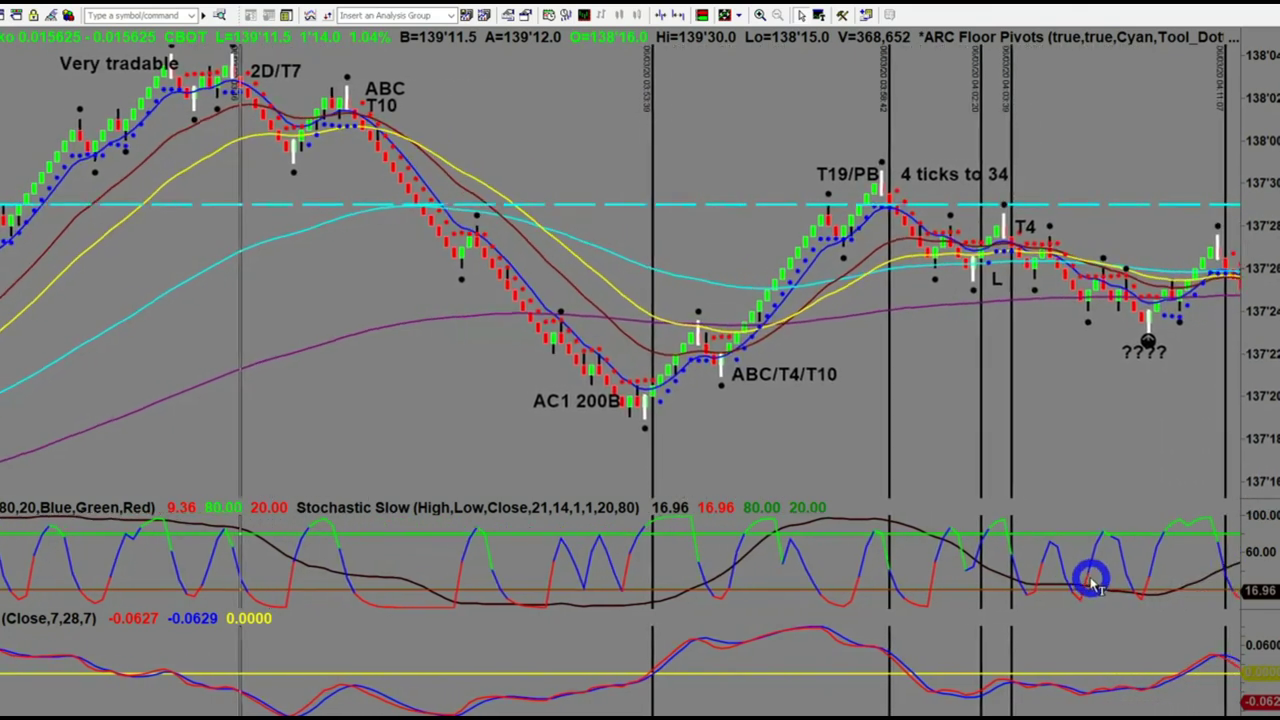
{"action": "scroll", "coordinate": [1022, 577], "scroll_direction": "right", "scroll_amount": 5}
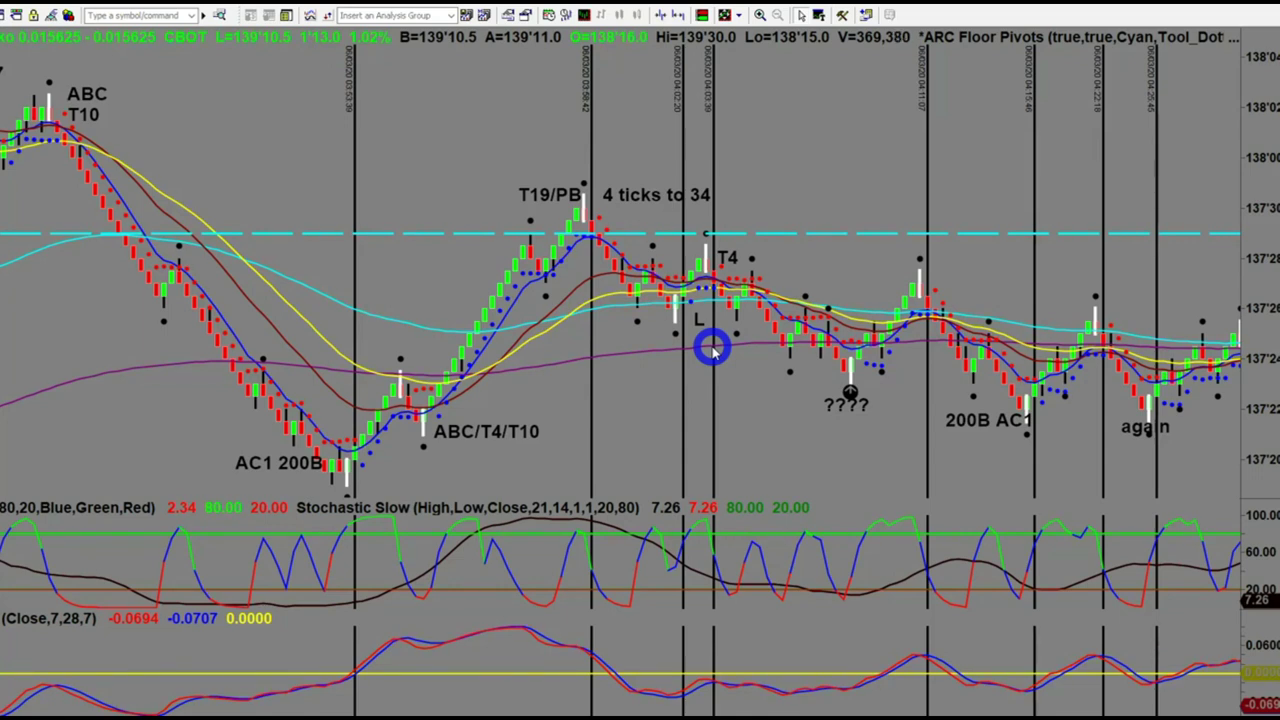
{"action": "scroll", "coordinate": [543, 423], "scroll_direction": "left", "scroll_amount": 8}
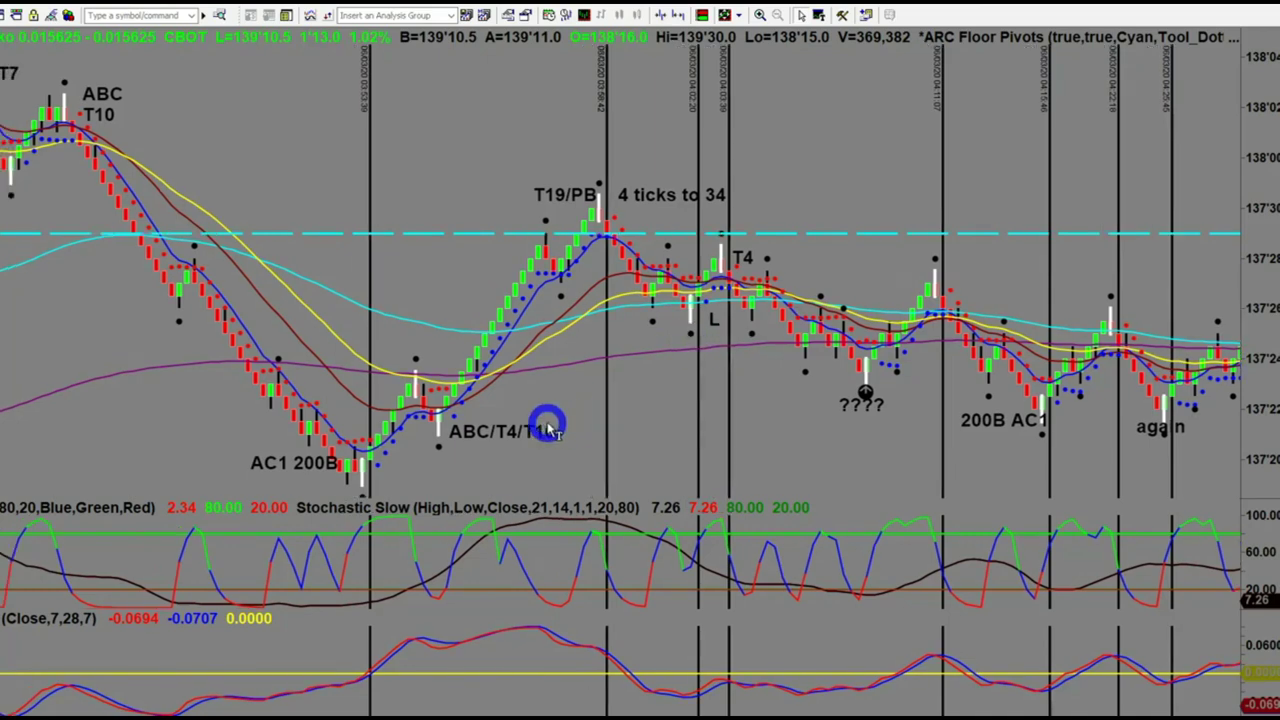
{"action": "scroll", "coordinate": [543, 423], "scroll_direction": "left", "scroll_amount": 10}
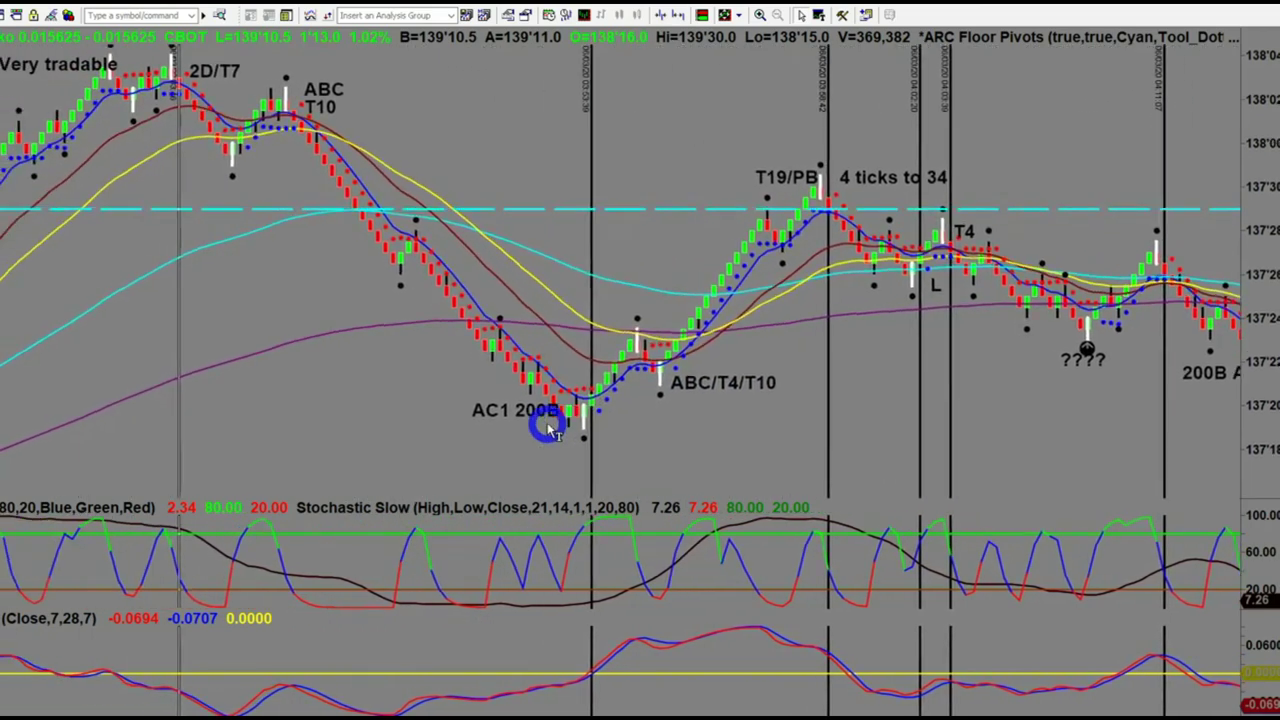
{"action": "scroll", "coordinate": [150, 425], "scroll_direction": "left", "scroll_amount": 2}
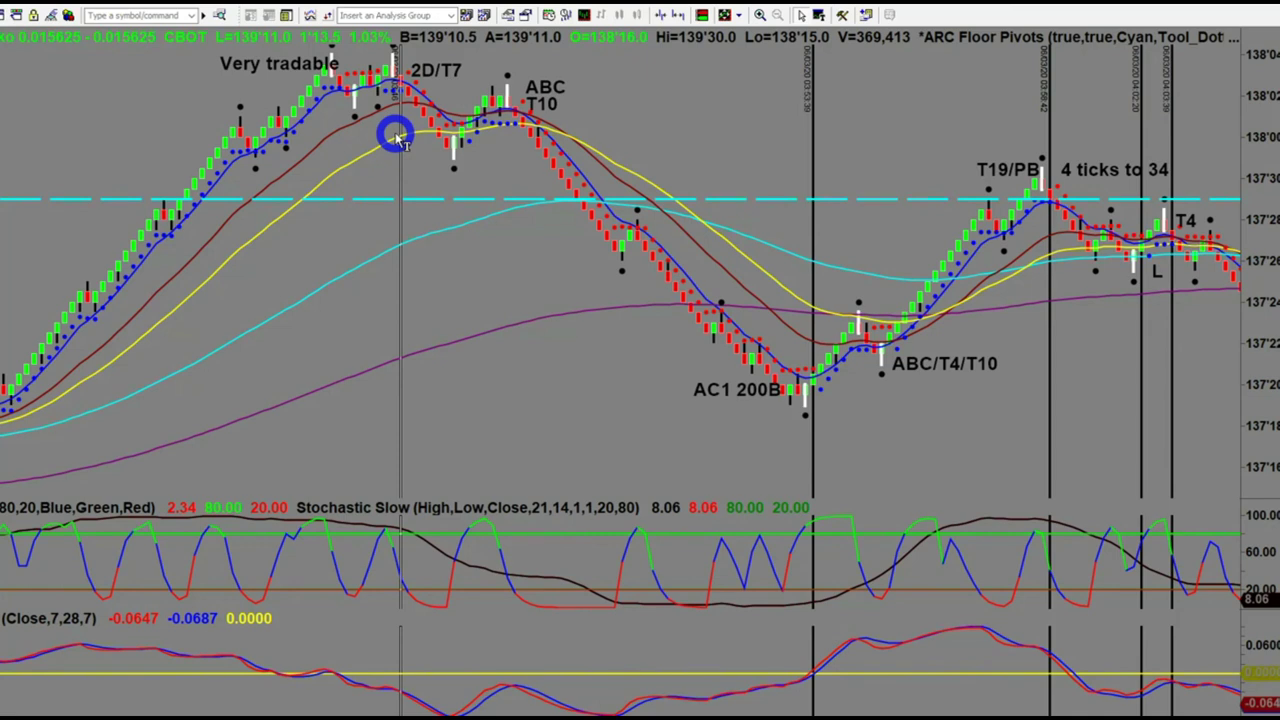
{"action": "scroll", "coordinate": [406, 200], "scroll_direction": "down", "scroll_amount": 5}
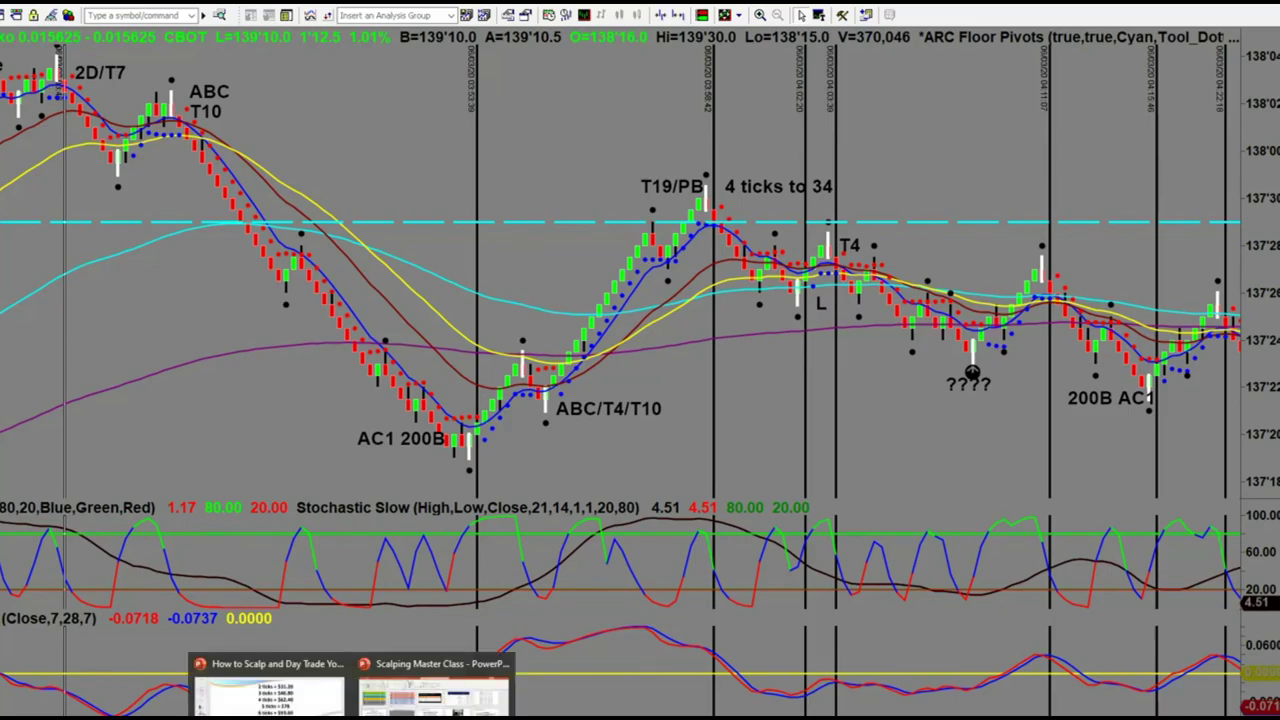
- Switch to the How to Scalp and Day Trade presentation in PowerPoint and go to the "G-Mans Favourite Setup" slide
{"action": "left_click", "coordinate": [307, 710]}
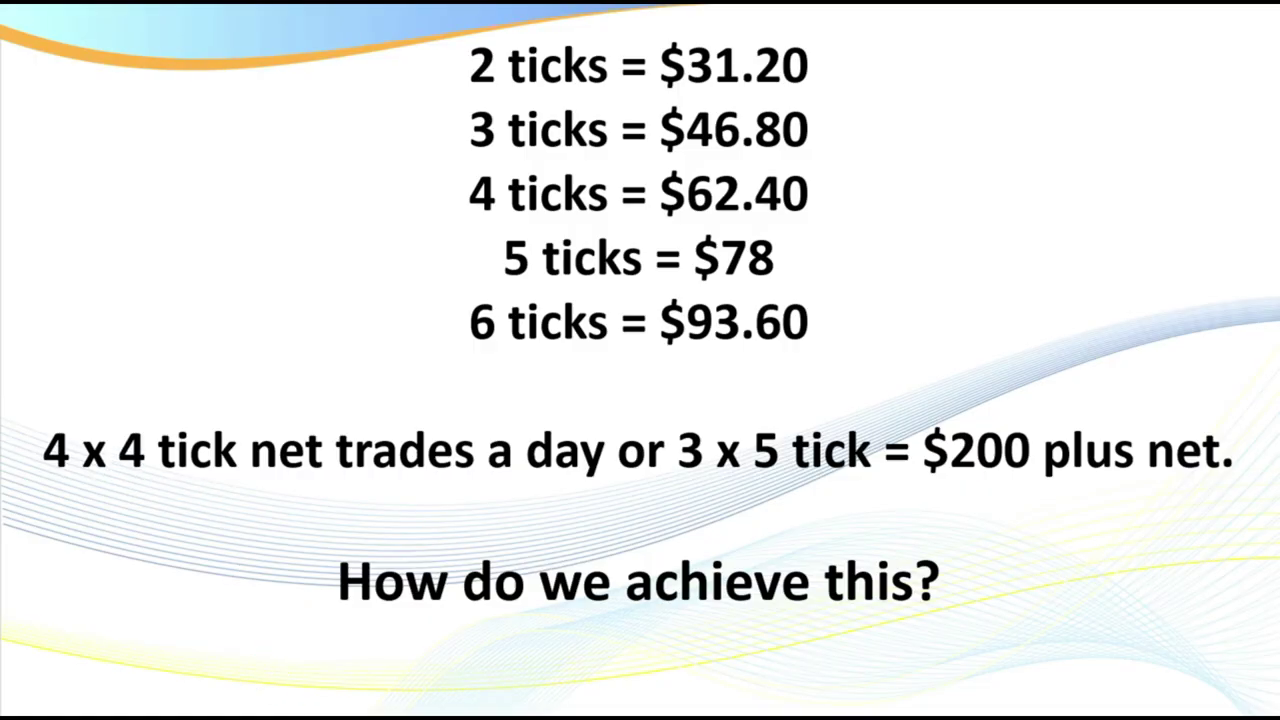
{"action": "key", "text": "Right"}
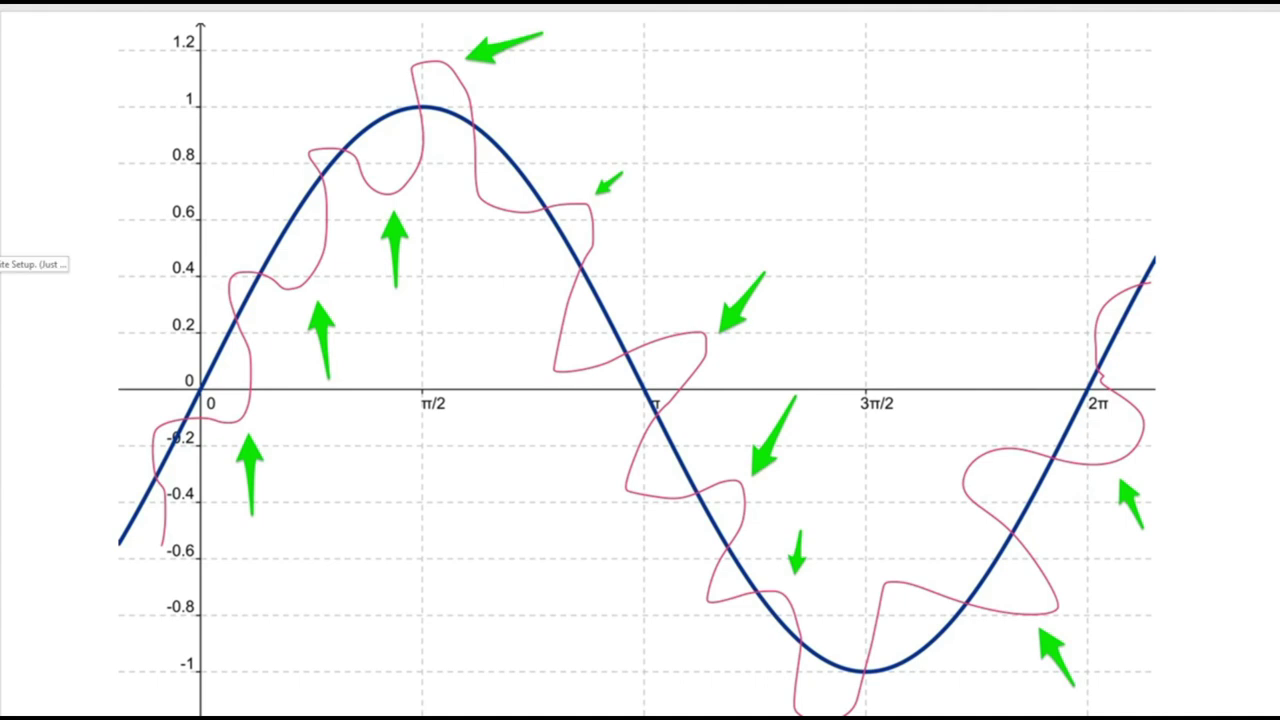
{"action": "left_click", "coordinate": [5, 258]}
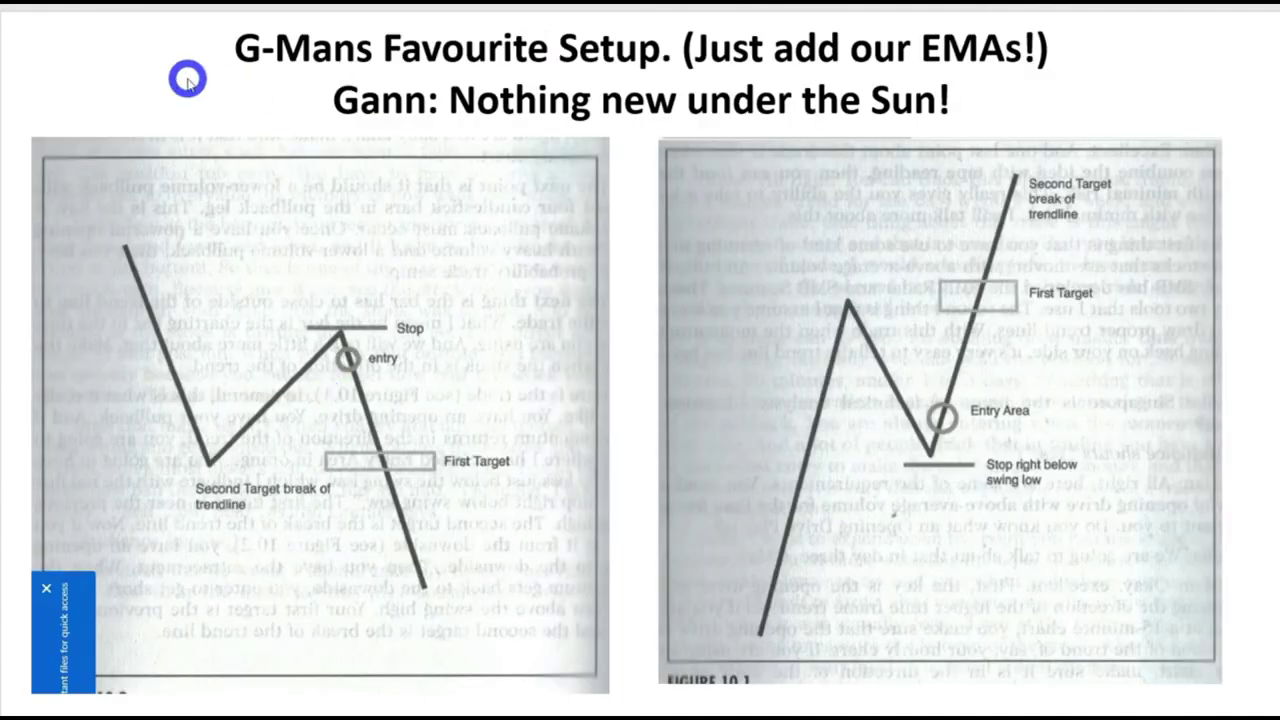
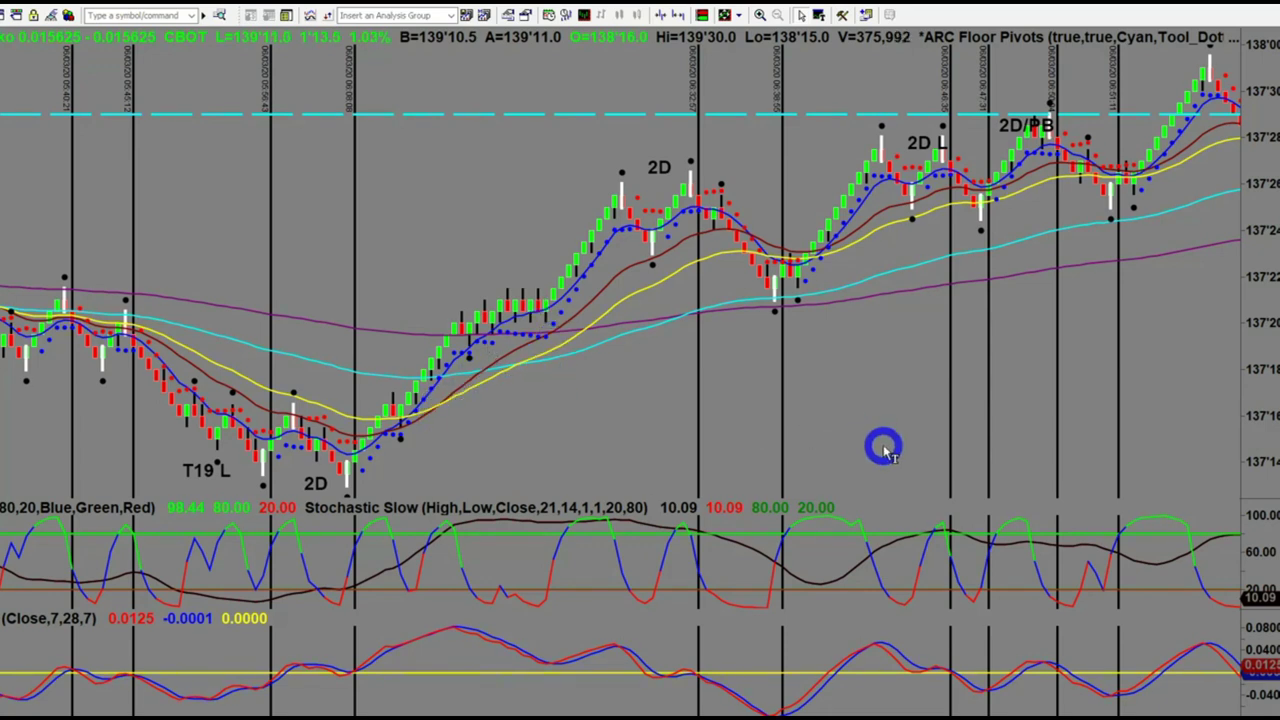
- Examine the 2D, 2D/PB, T4/PB, BTF and 1D setups in sequence on the Treasury Notes Renko chart
{"action": "scroll", "coordinate": [884, 450], "scroll_direction": "down", "scroll_amount": 5}
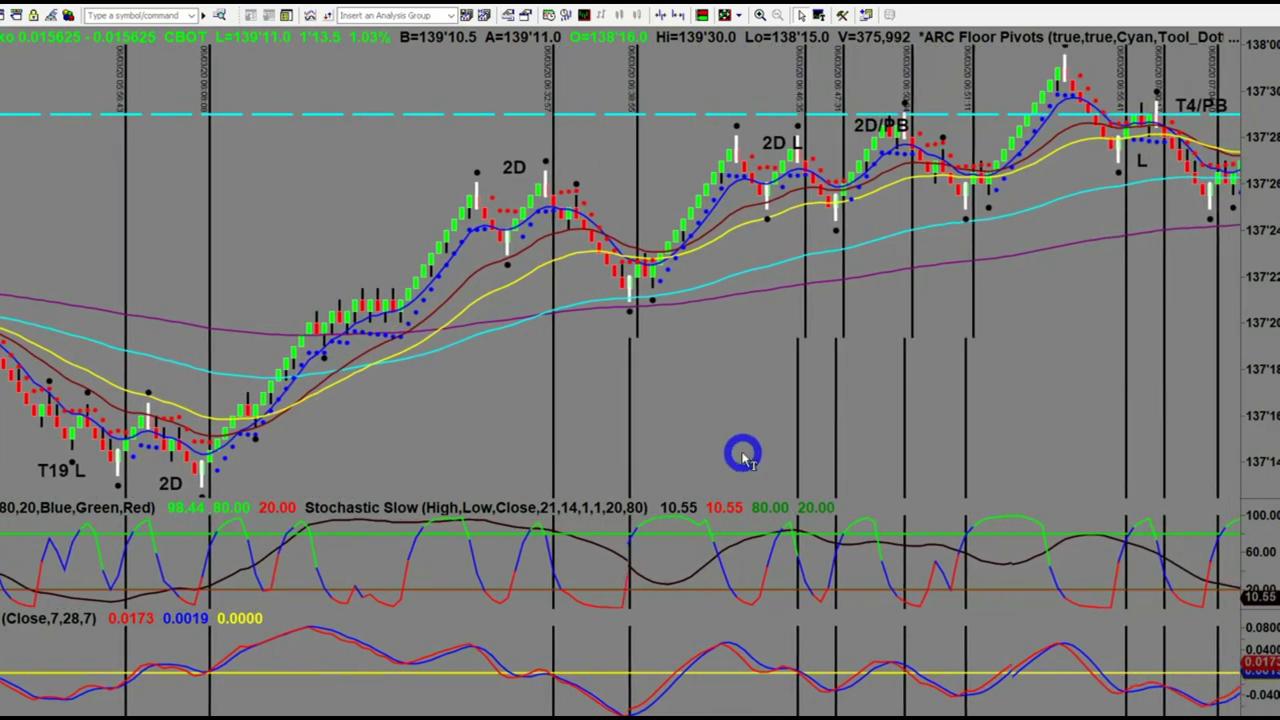
{"action": "scroll", "coordinate": [743, 455], "scroll_direction": "down", "scroll_amount": 2}
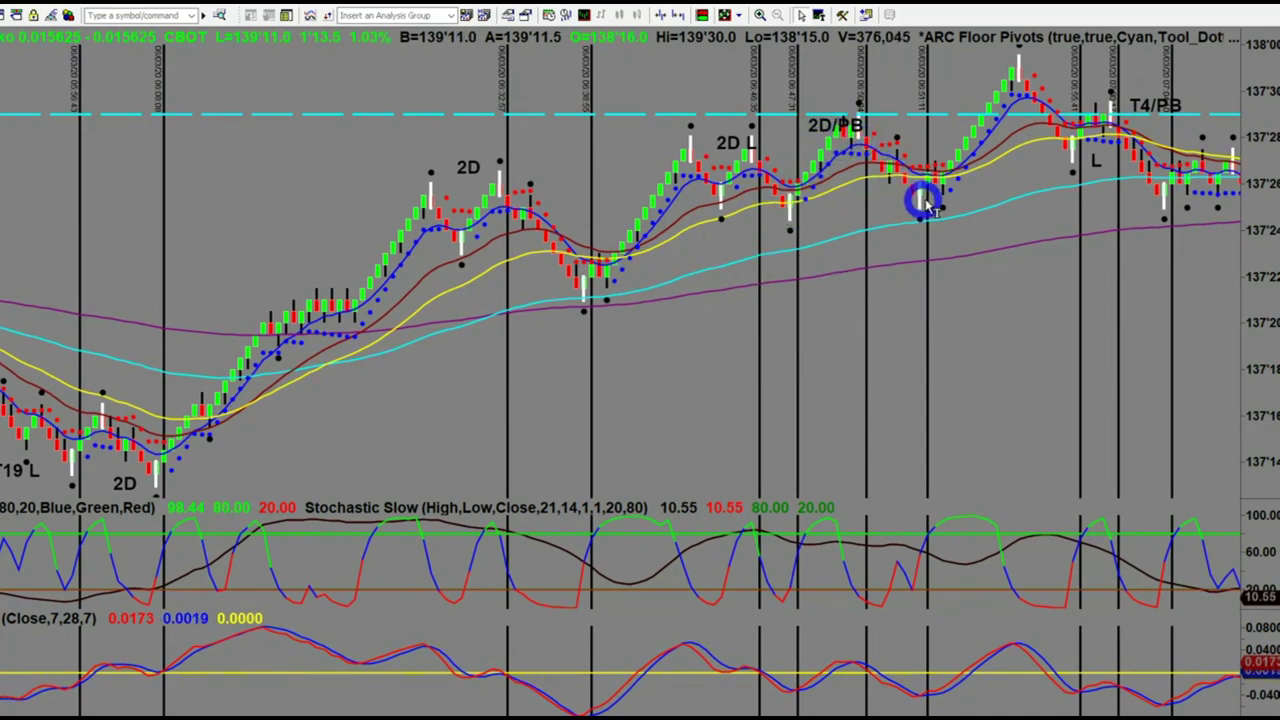
{"action": "scroll", "coordinate": [1011, 209], "scroll_direction": "down", "scroll_amount": 5}
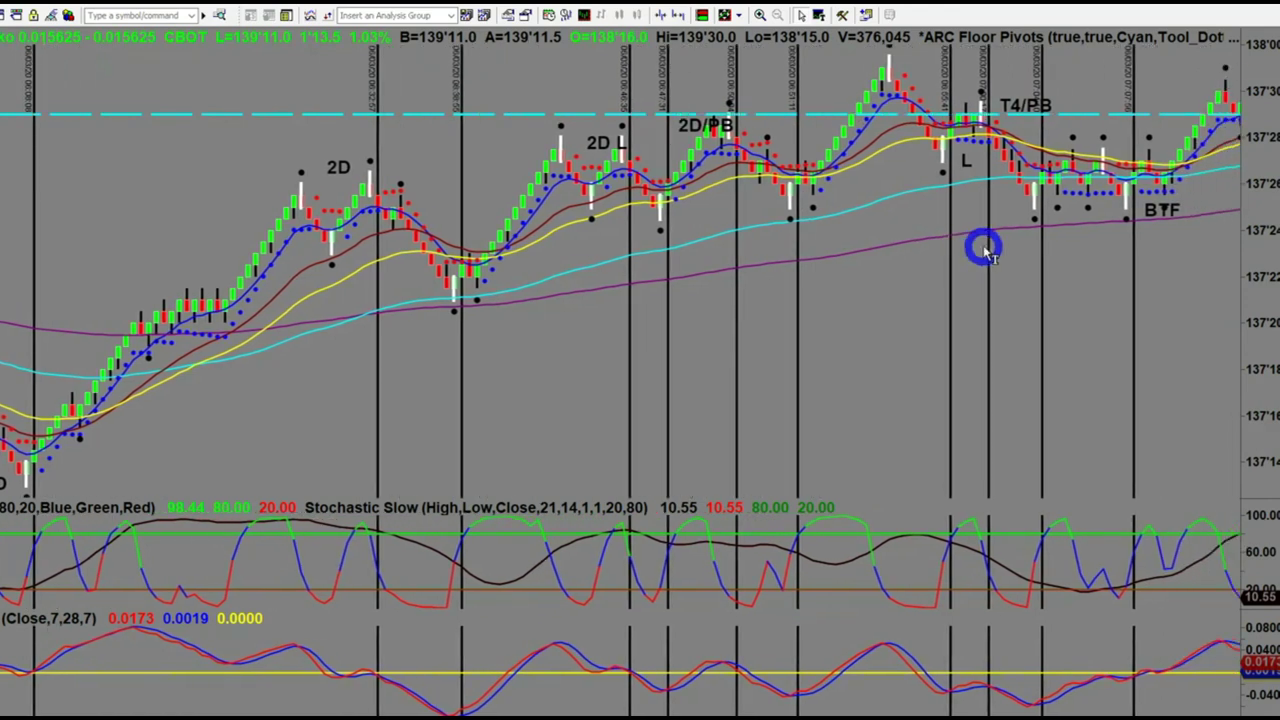
{"action": "scroll", "coordinate": [985, 252], "scroll_direction": "down", "scroll_amount": 7}
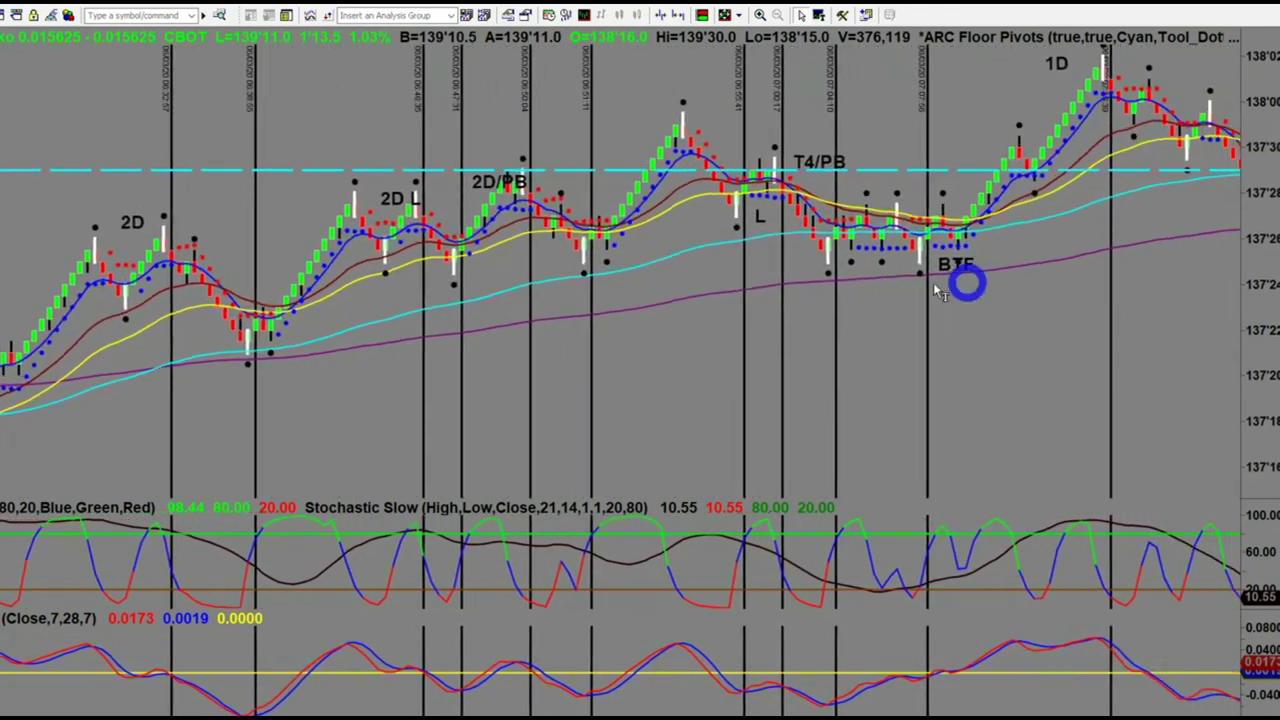
{"action": "scroll", "coordinate": [940, 290], "scroll_direction": "down", "scroll_amount": 1}
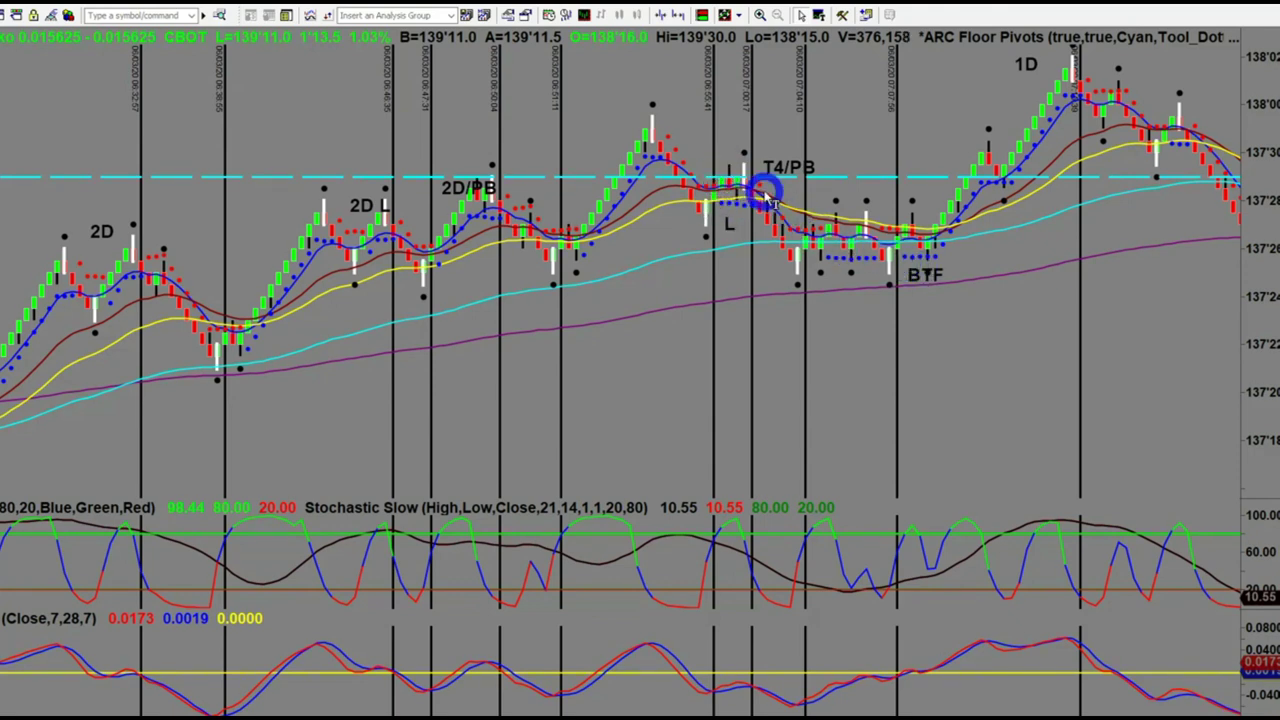
{"action": "scroll", "coordinate": [760, 190], "scroll_direction": "down", "scroll_amount": 5}
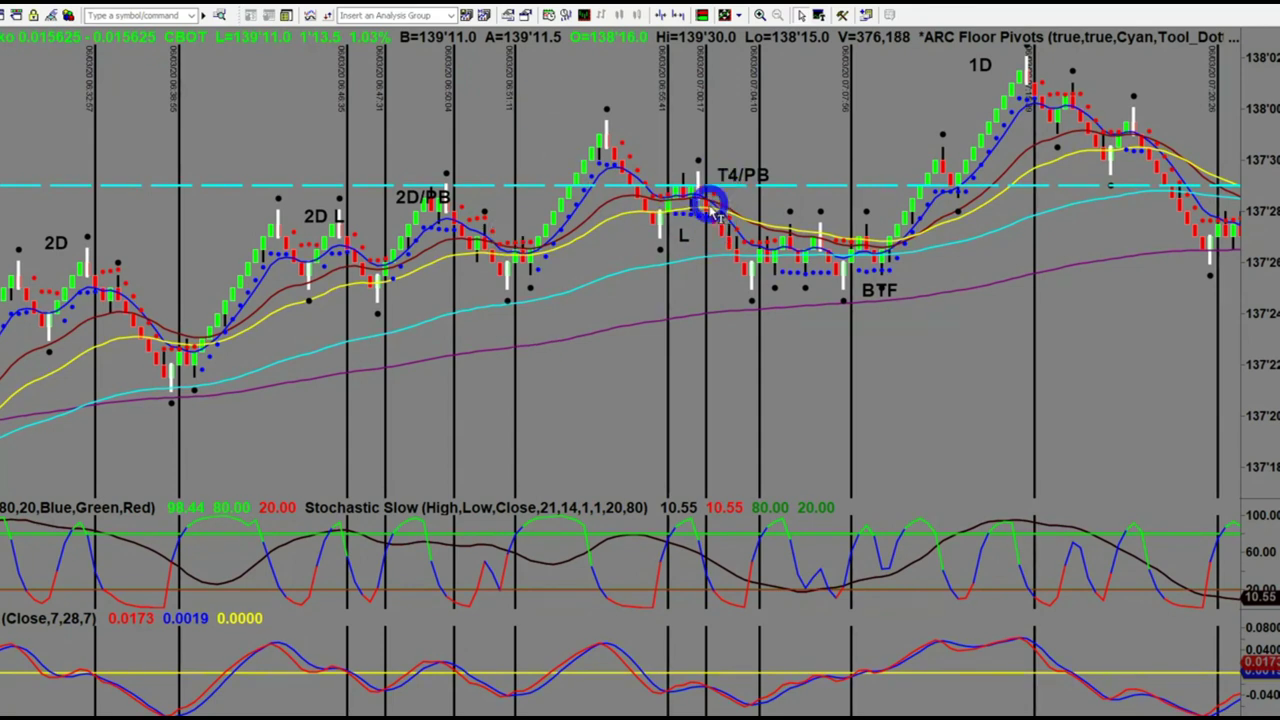
{"action": "scroll", "coordinate": [720, 200], "scroll_direction": "down", "scroll_amount": 8}
{"action": "scroll", "coordinate": [709, 224], "scroll_direction": "down", "scroll_amount": 1}
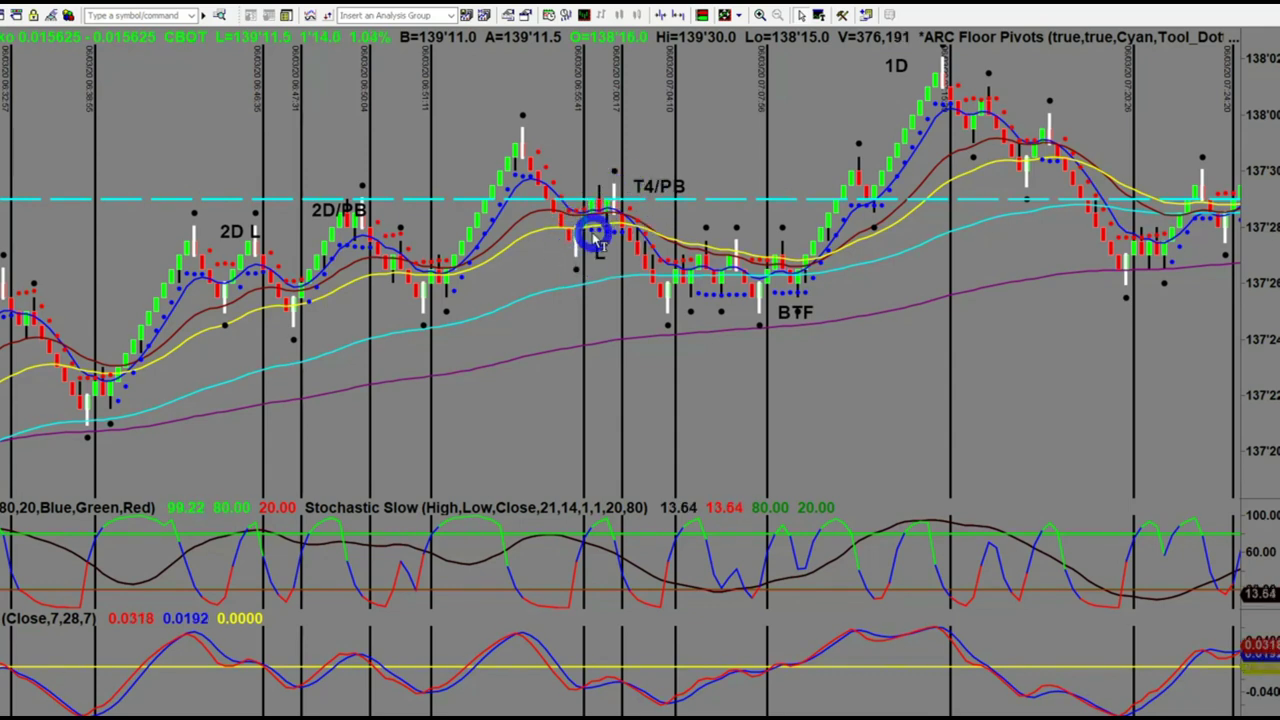
{"action": "scroll", "coordinate": [584, 279], "scroll_direction": "down", "scroll_amount": 3}
{"action": "scroll", "coordinate": [588, 284], "scroll_direction": "down", "scroll_amount": 1}
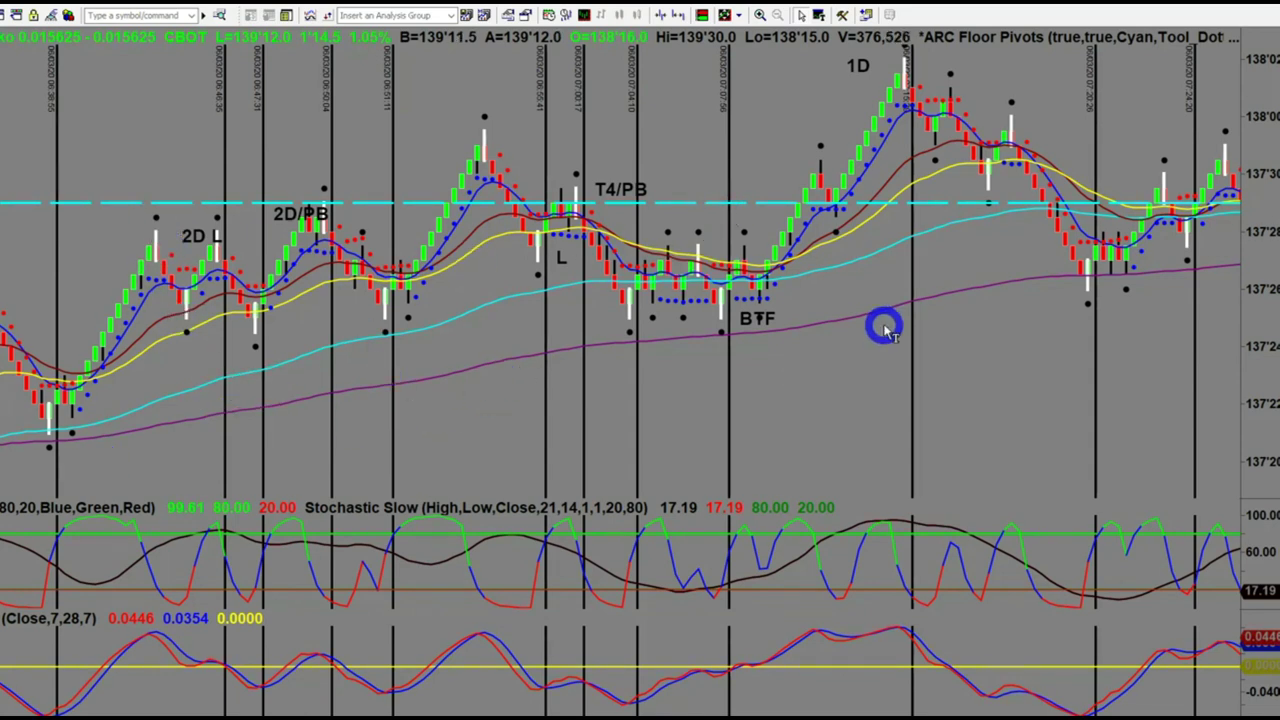
{"action": "scroll", "coordinate": [886, 340], "scroll_direction": "down", "scroll_amount": 5}
{"action": "scroll", "coordinate": [879, 368], "scroll_direction": "down", "scroll_amount": 3}
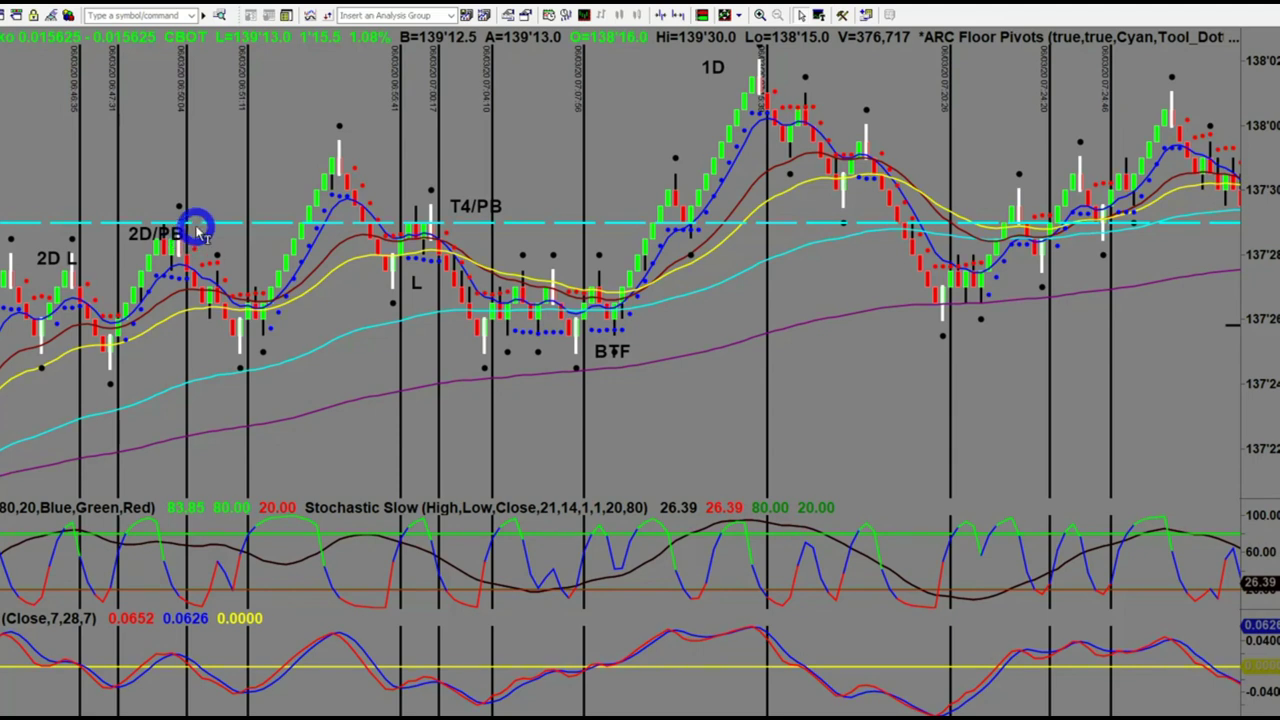
- Re-examine the "2D L" and "2D/PB" setups, and follow the Renko chart forward to the "Non farm payroll" section
{"action": "scroll", "coordinate": [684, 500], "scroll_direction": "up", "scroll_amount": 1}
{"action": "scroll", "coordinate": [684, 500], "scroll_direction": "up", "scroll_amount": 7}
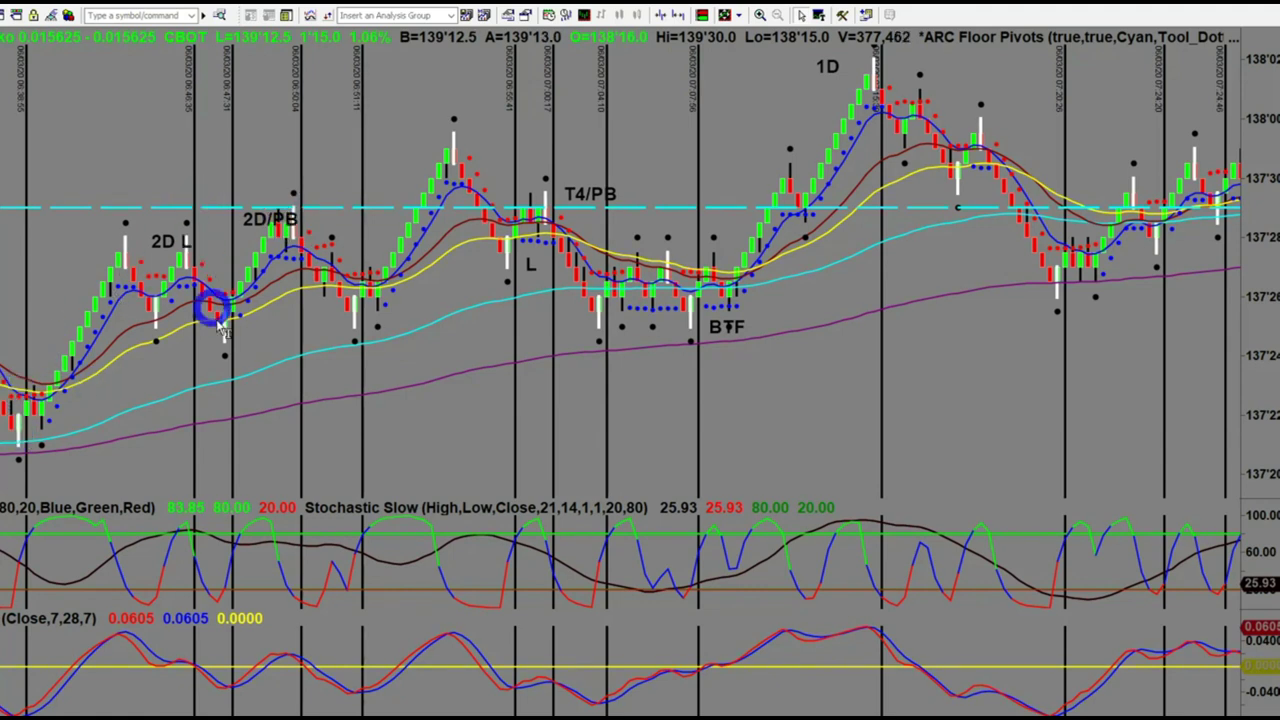
{"action": "scroll", "coordinate": [975, 530], "scroll_direction": "down", "scroll_amount": 3}
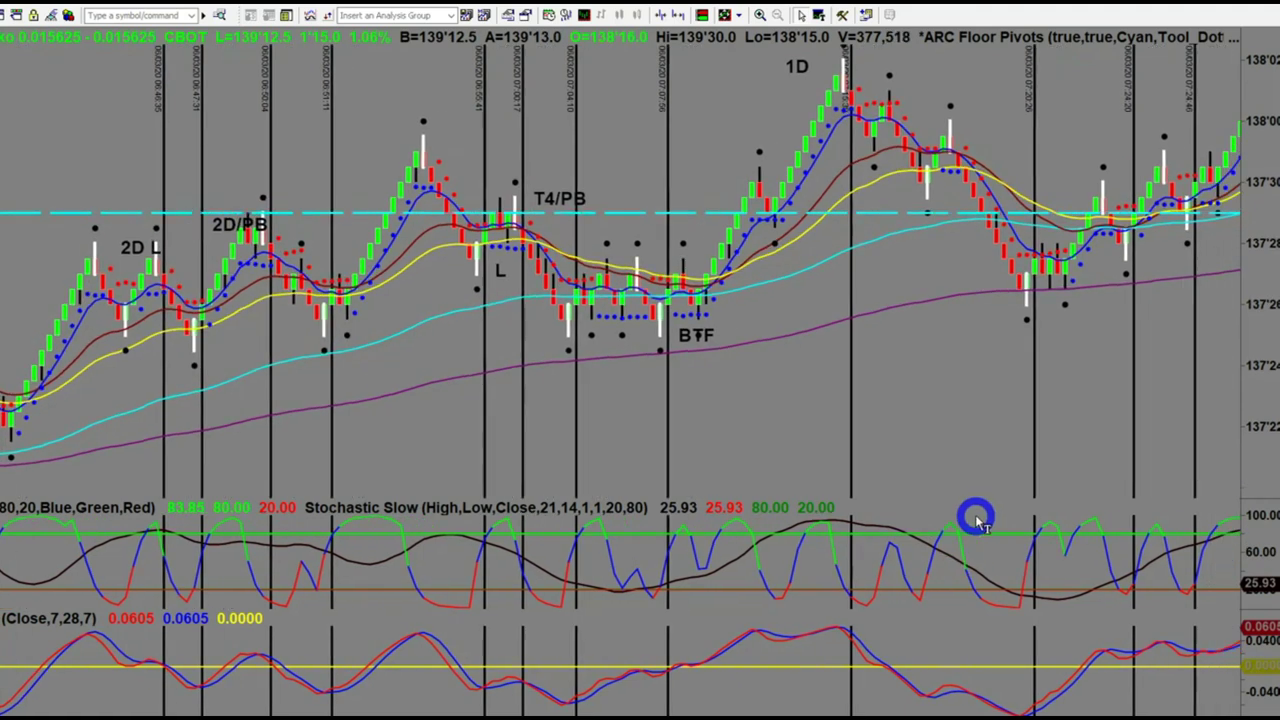
{"action": "scroll", "coordinate": [950, 400], "scroll_direction": "down", "scroll_amount": 2}
{"action": "scroll", "coordinate": [830, 280], "scroll_direction": "down", "scroll_amount": 4}
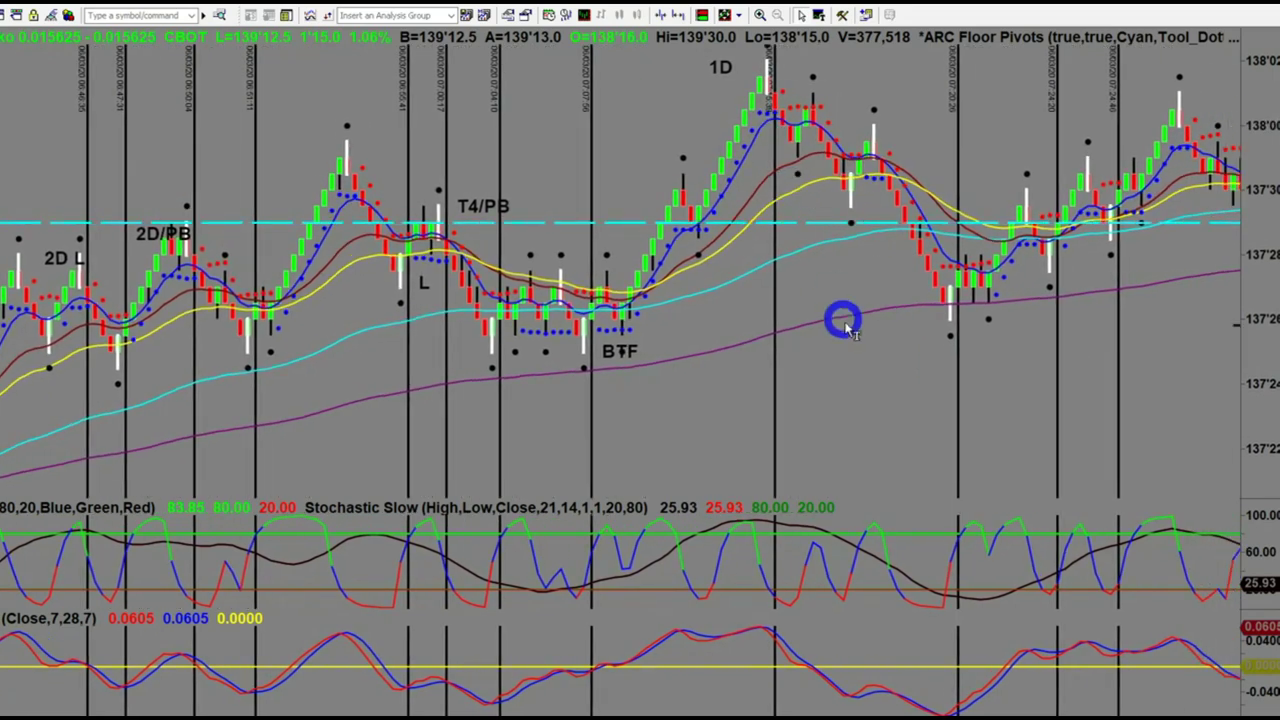
{"action": "scroll", "coordinate": [848, 342], "scroll_direction": "down", "scroll_amount": 3}
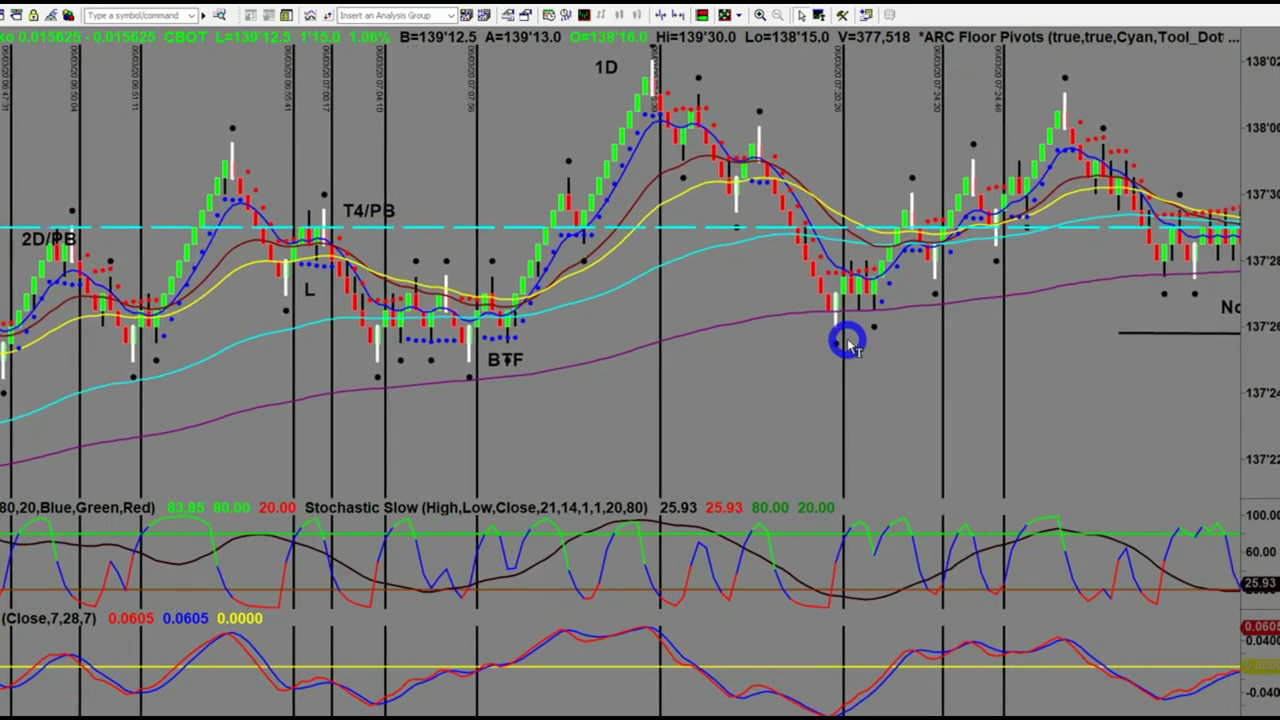
{"action": "scroll", "coordinate": [848, 342], "scroll_direction": "down", "scroll_amount": 10}
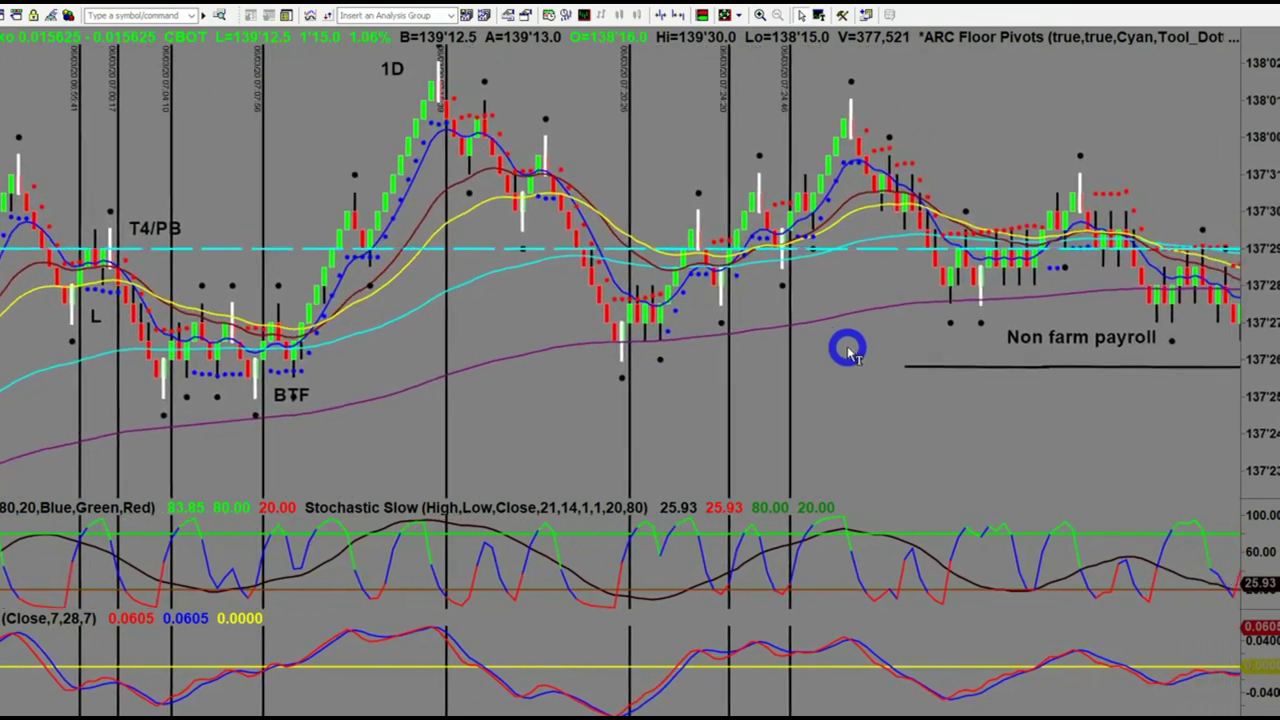
{"action": "scroll", "coordinate": [848, 342], "scroll_direction": "down", "scroll_amount": 5}
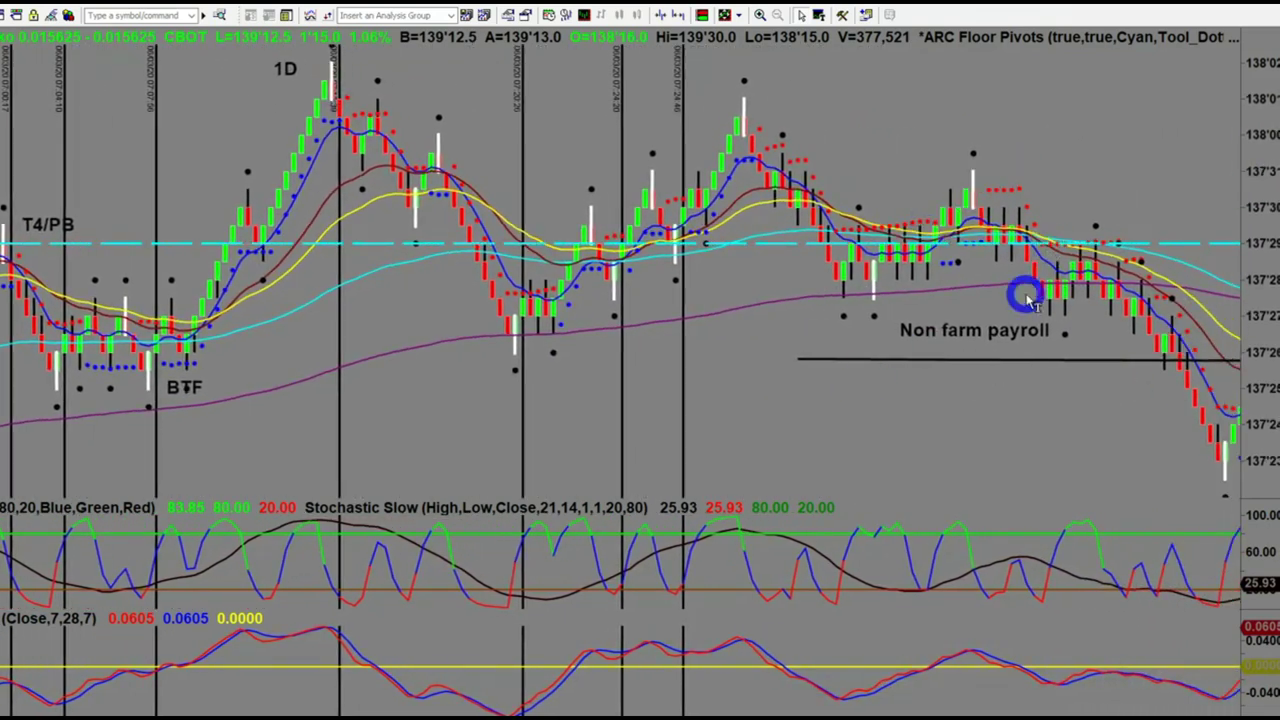
- Follow the Treasury Notes Renko chart past the "Non farm payroll" section to the "2D", "L" and "T19" setups
{"action": "scroll", "coordinate": [1046, 360], "scroll_direction": "down", "scroll_amount": 2}
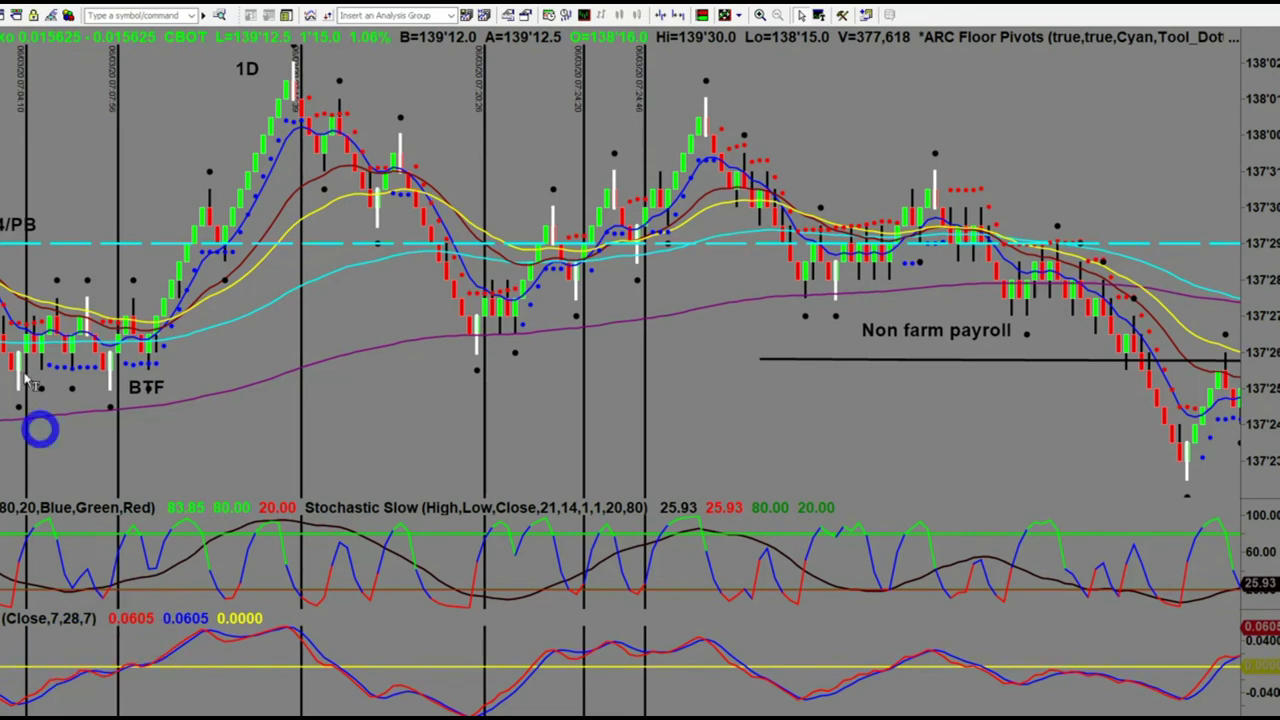
{"action": "scroll", "coordinate": [743, 380], "scroll_direction": "down", "scroll_amount": 3}
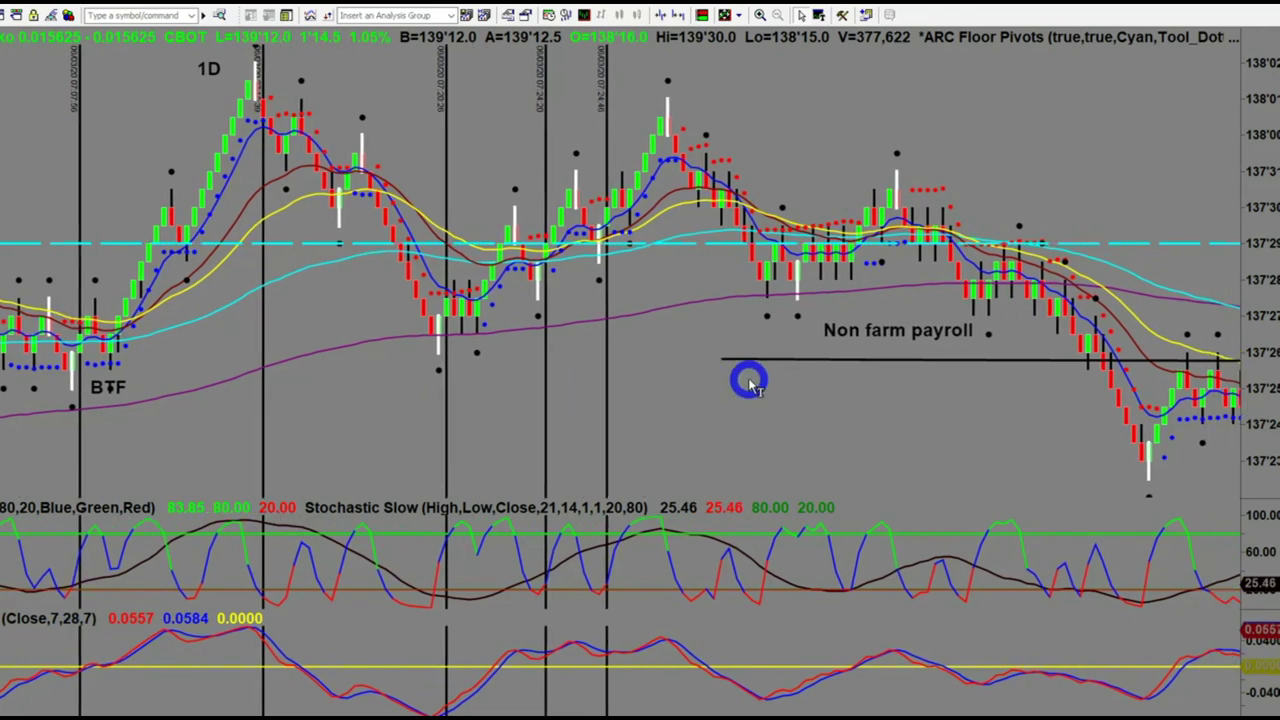
{"action": "scroll", "coordinate": [793, 397], "scroll_direction": "up", "scroll_amount": 3}
{"action": "scroll", "coordinate": [793, 397], "scroll_direction": "down", "scroll_amount": 9}
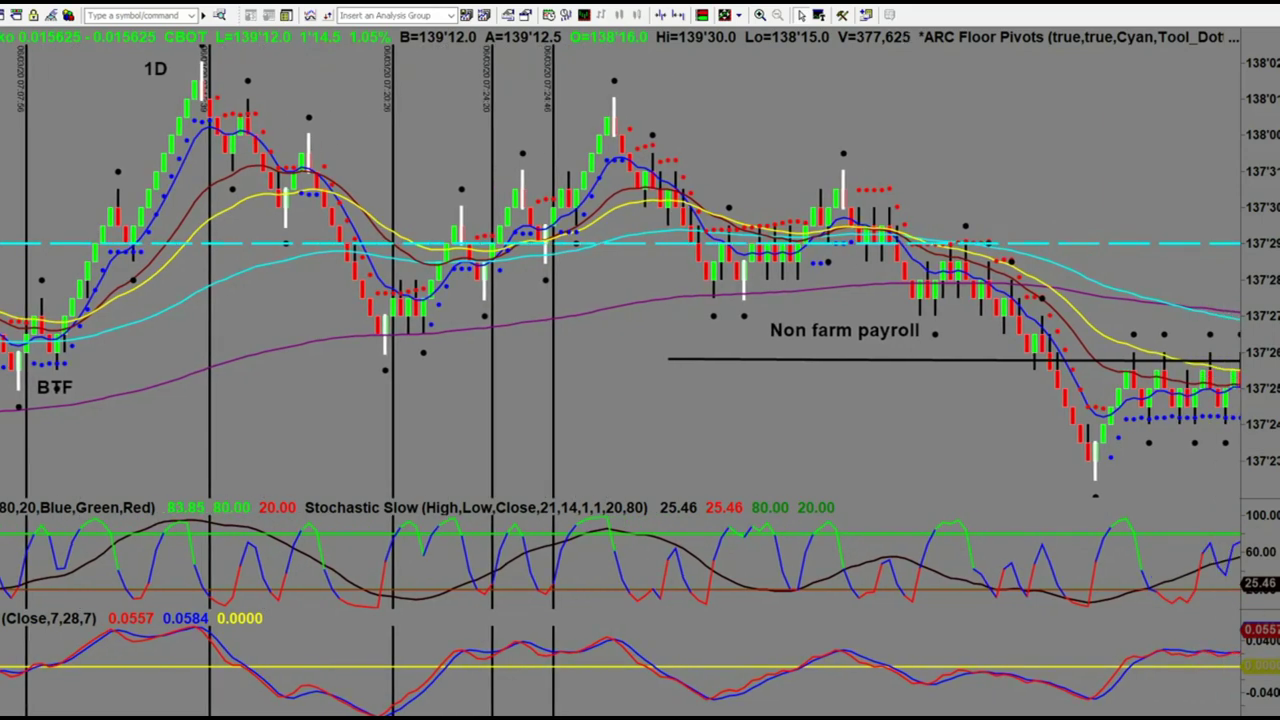
{"action": "scroll", "coordinate": [620, 272], "scroll_direction": "down", "scroll_amount": 20}
{"action": "scroll", "coordinate": [620, 272], "scroll_direction": "down", "scroll_amount": 20}
{"action": "scroll", "coordinate": [620, 272], "scroll_direction": "down", "scroll_amount": 20}
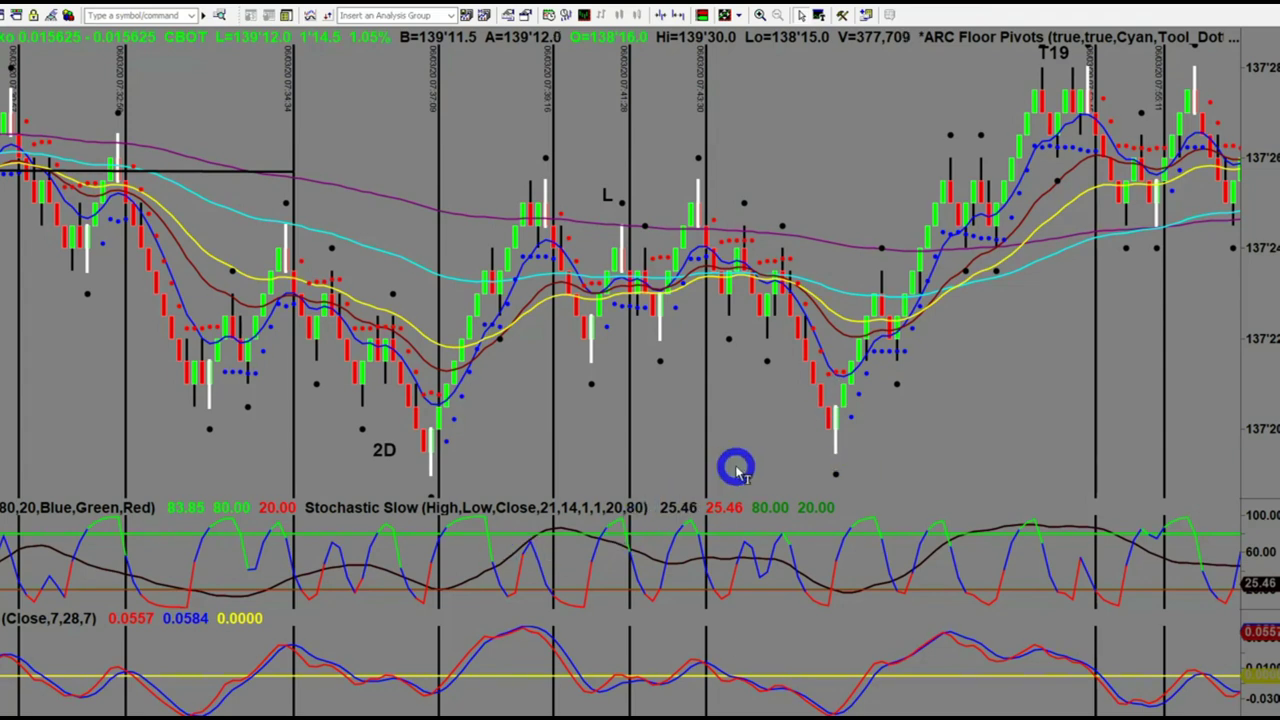
- Compare the reversal low before "T19" on the 144, 377 and 987 tick bar charts with the Renko chart
{"action": "mouse_move", "coordinate": [830, 465]}
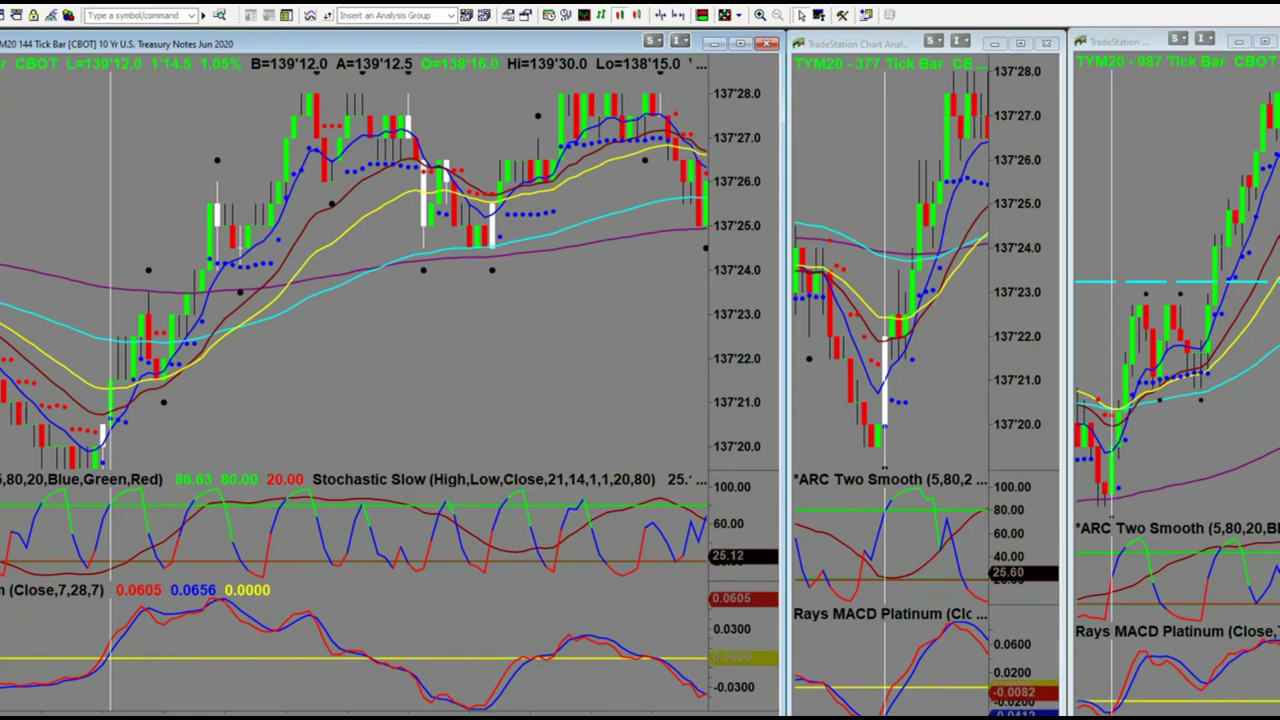
{"action": "scroll", "coordinate": [395, 423], "scroll_direction": "up", "scroll_amount": 10}
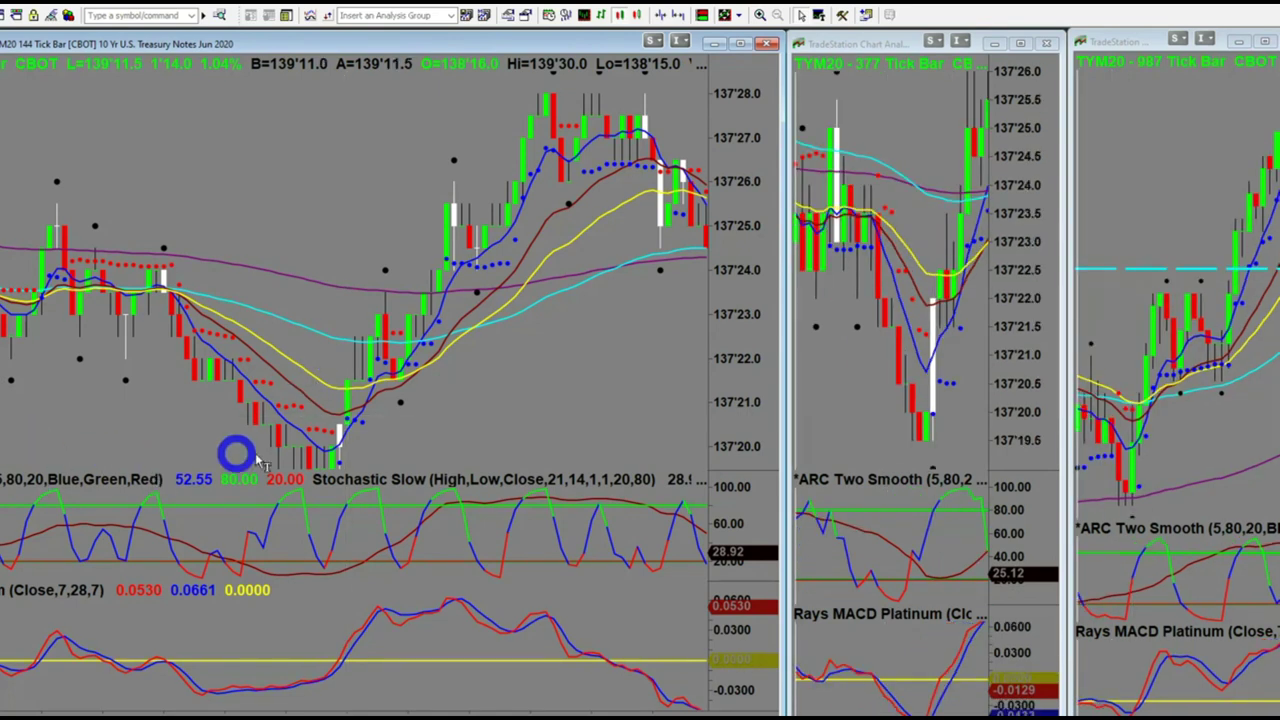
{"action": "scroll", "coordinate": [1115, 395], "scroll_direction": "up", "scroll_amount": 10}
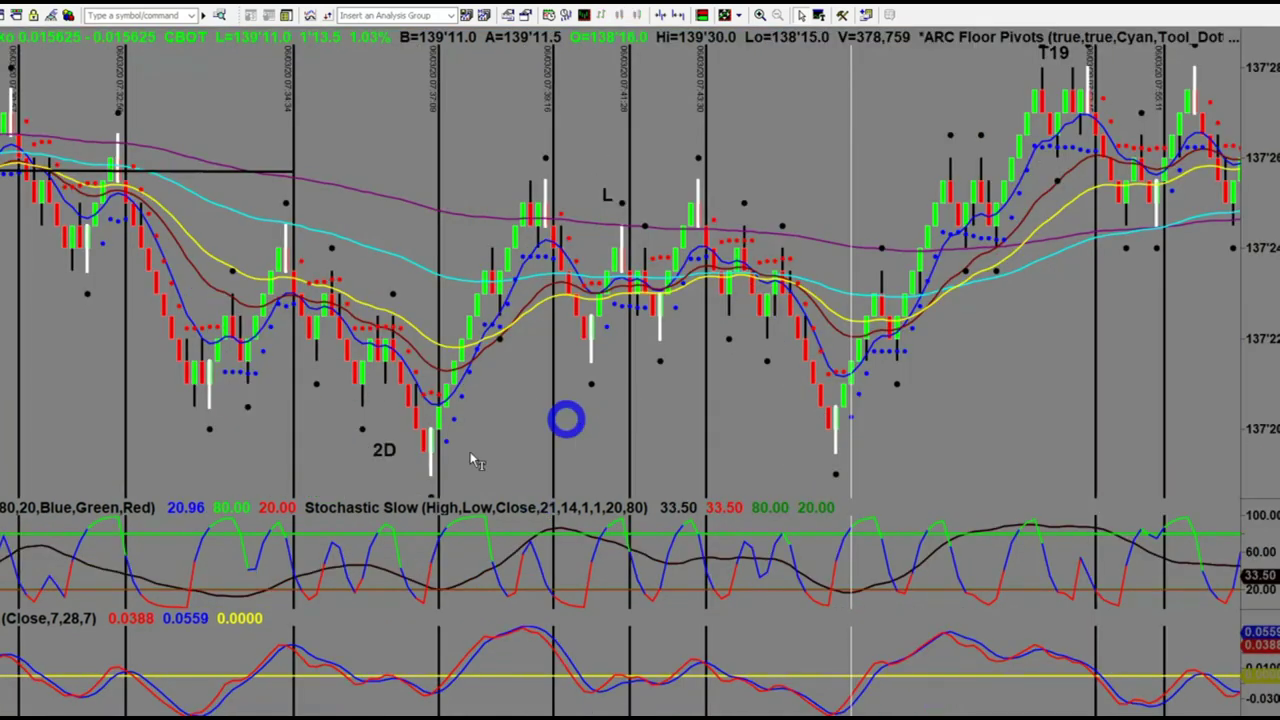
- Review the latest bars on the Renko chart and go back to the start of the decline from the 139'30 high
{"action": "scroll", "coordinate": [610, 322], "scroll_direction": "down", "scroll_amount": 2}
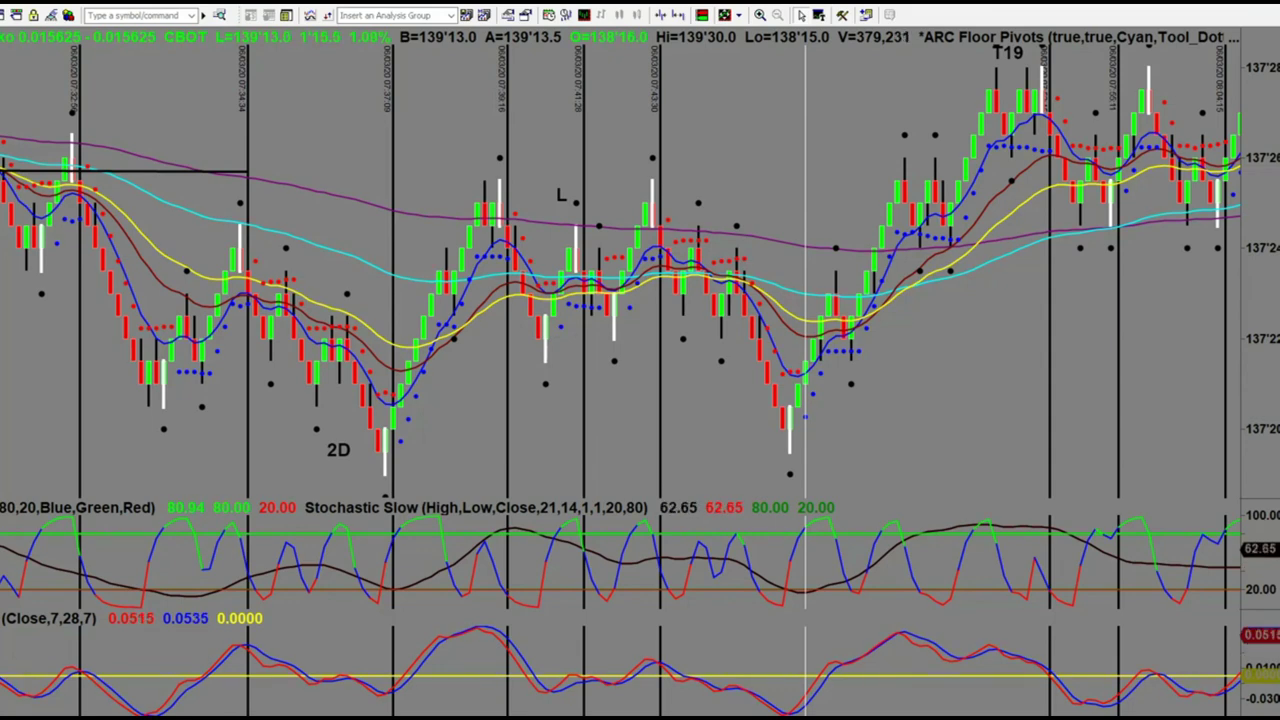
{"action": "scroll", "coordinate": [640, 270], "scroll_direction": "down", "scroll_amount": 10}
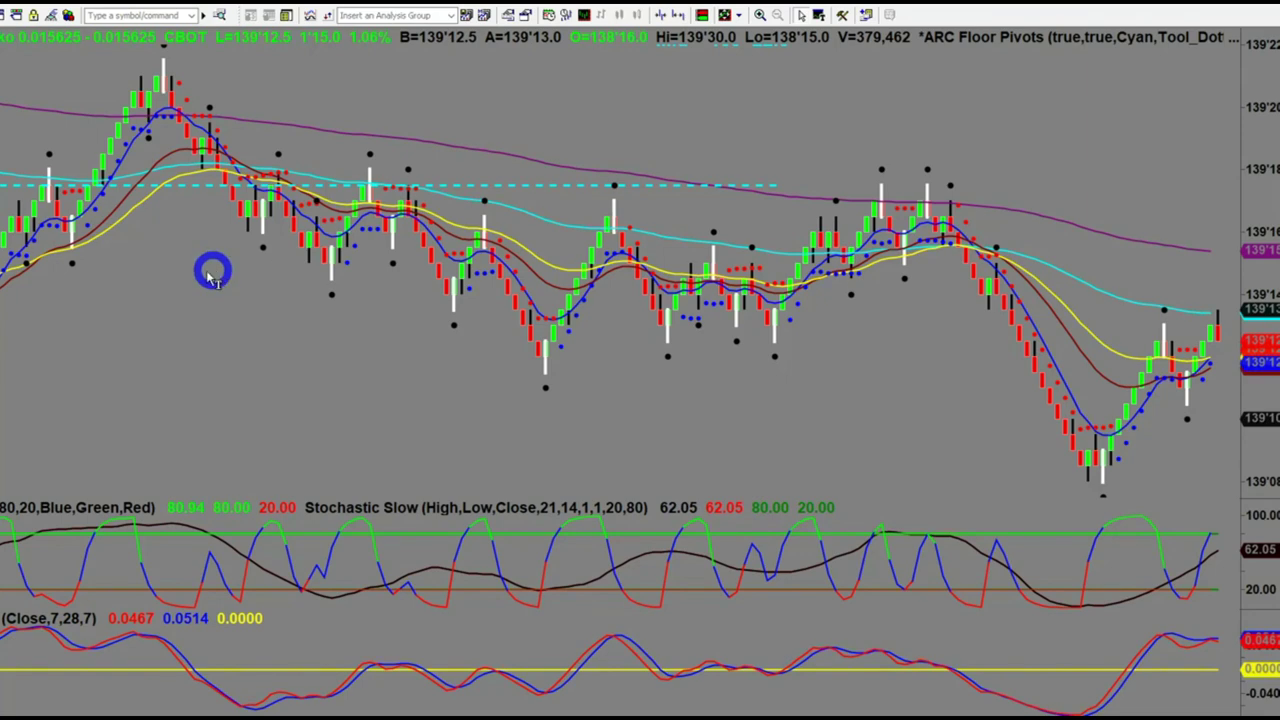
{"action": "scroll", "coordinate": [182, 352], "scroll_direction": "left", "scroll_amount": 10}
{"action": "scroll", "coordinate": [185, 355], "scroll_direction": "left", "scroll_amount": 10}
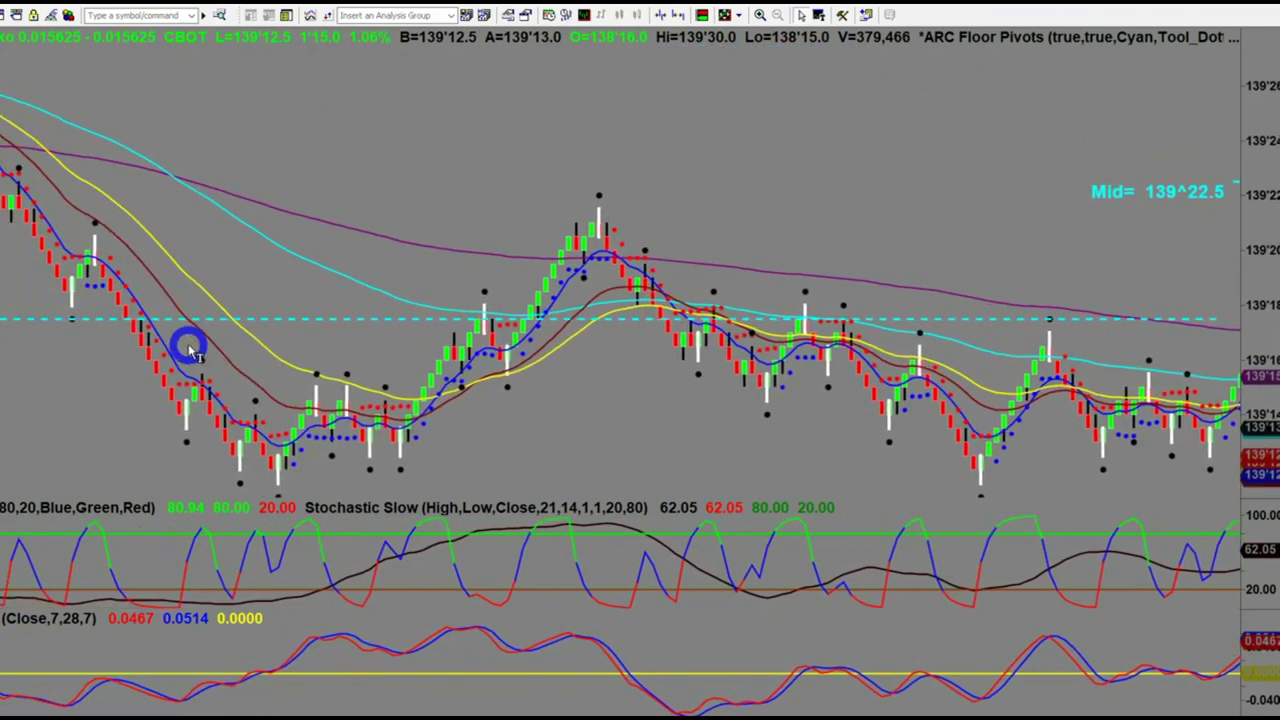
{"action": "scroll", "coordinate": [190, 350], "scroll_direction": "left", "scroll_amount": 10}
{"action": "scroll", "coordinate": [190, 348], "scroll_direction": "left", "scroll_amount": 10}
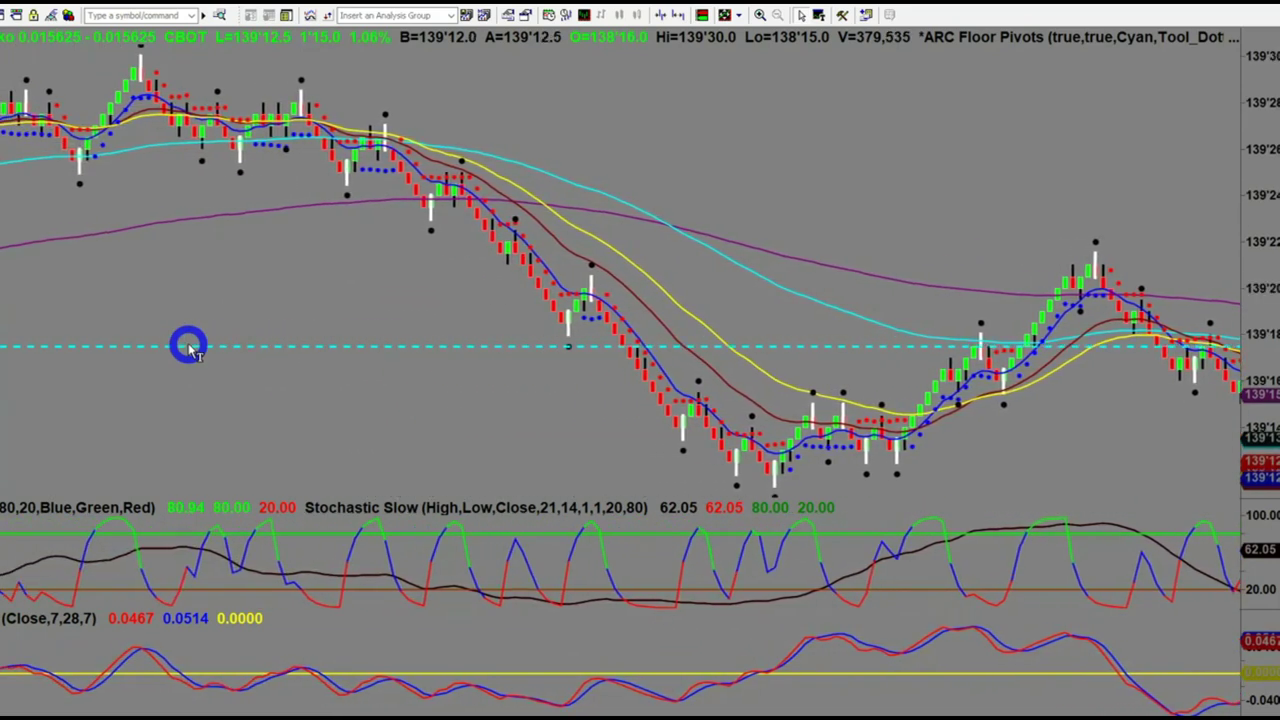
{"action": "right_click", "coordinate": [190, 348]}
{"action": "left_click", "coordinate": [150, 265]}
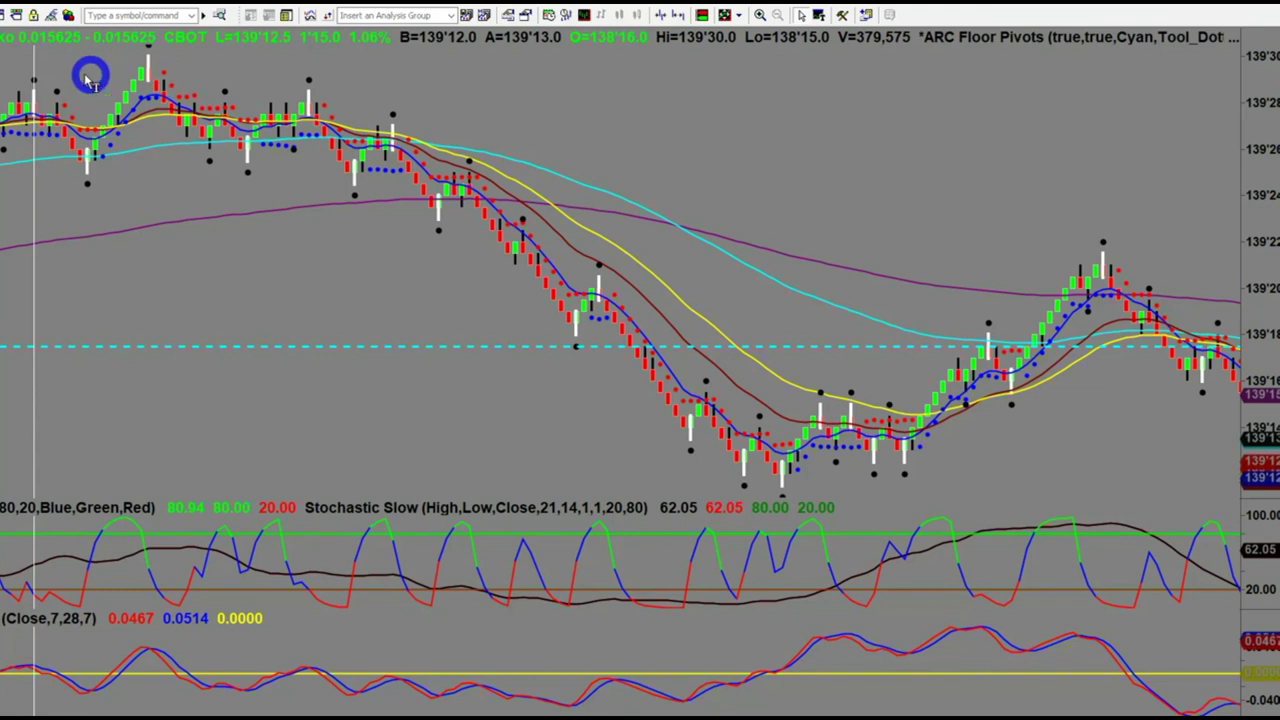
{"action": "scroll", "coordinate": [194, 294], "scroll_direction": "up", "scroll_amount": 5}
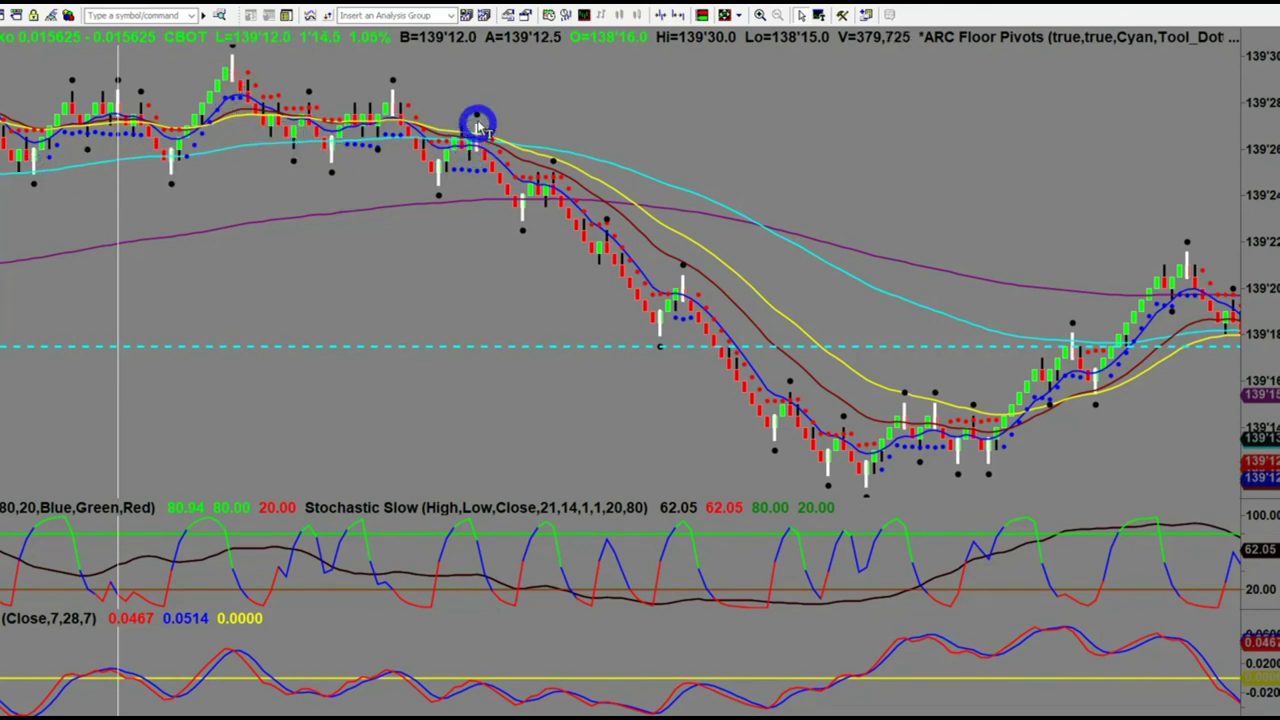
- Compare the start of the decline across the three Renko chart windows and inspect that bar's data on the enlarged chart
{"action": "left_click_drag", "start_coordinate": [452, 258], "coordinate": [484, 288]}
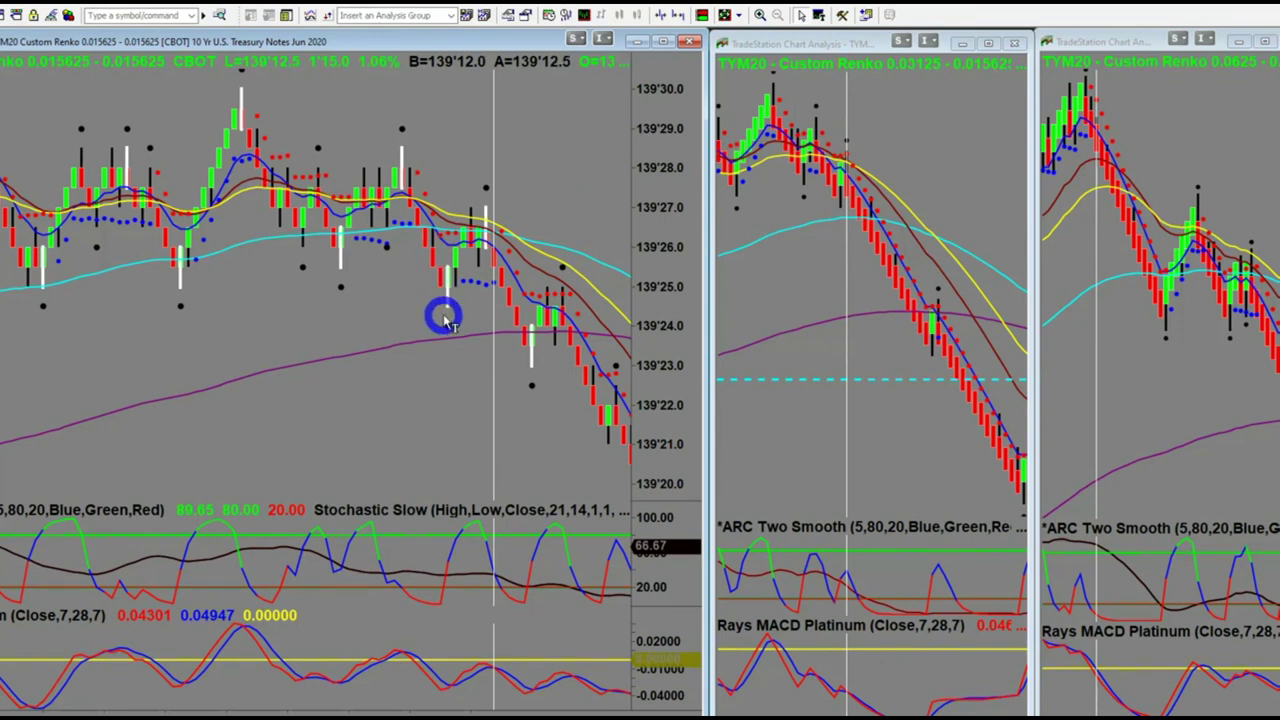
{"action": "left_click", "coordinate": [664, 42]}
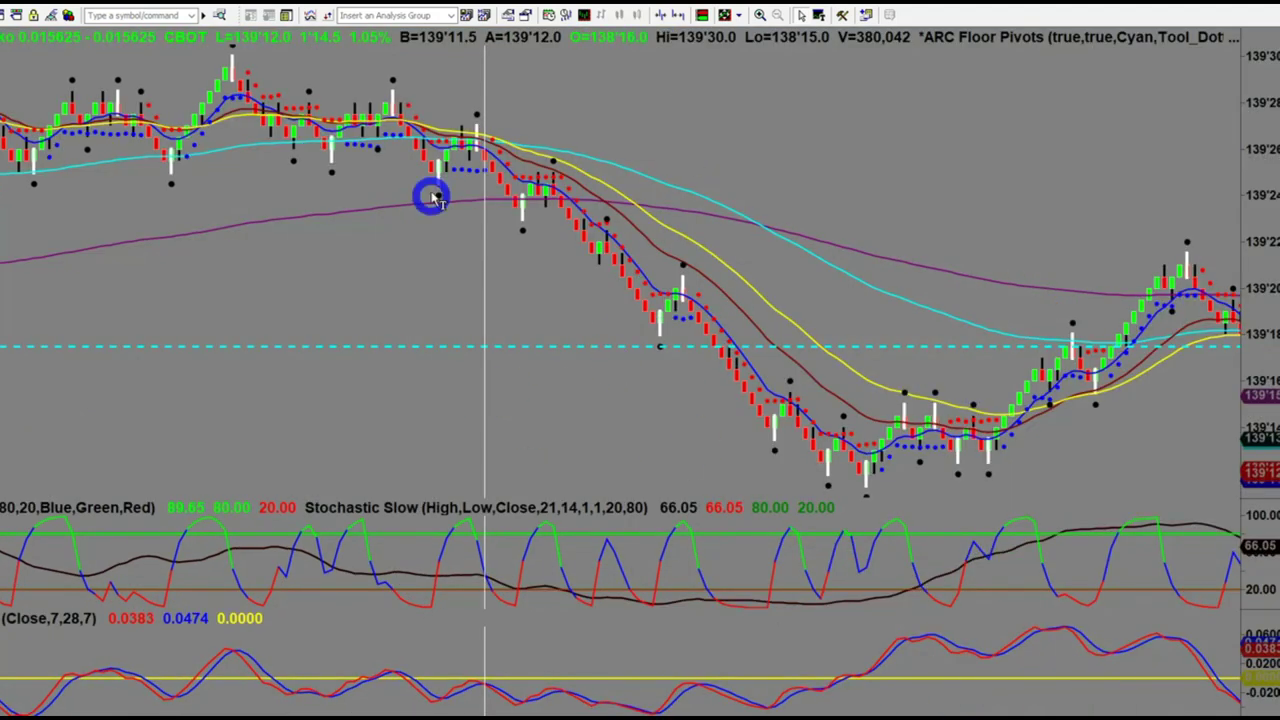
{"action": "middle_click", "coordinate": [468, 254]}
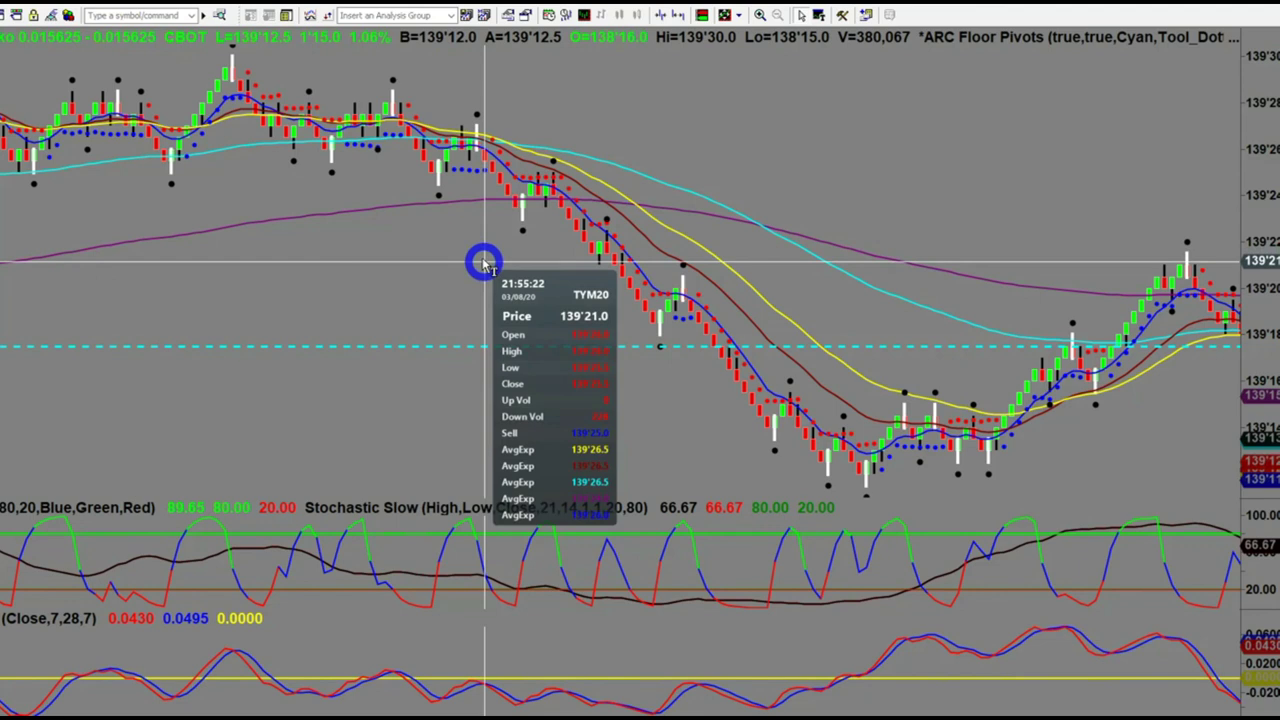
{"action": "middle_click", "coordinate": [483, 262]}
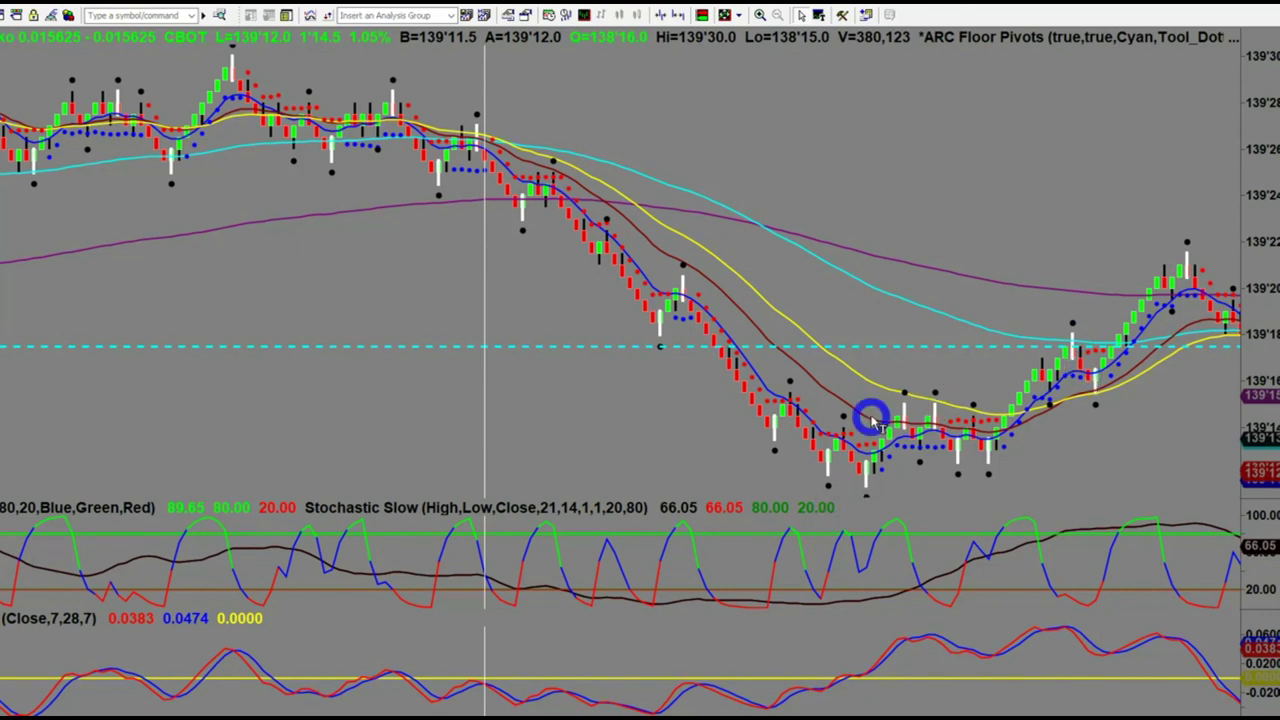
- Inspect the pullback bars in the recovery after the decline, using the crosshair on the price and indicator panes
{"action": "left_click", "coordinate": [1080, 337]}
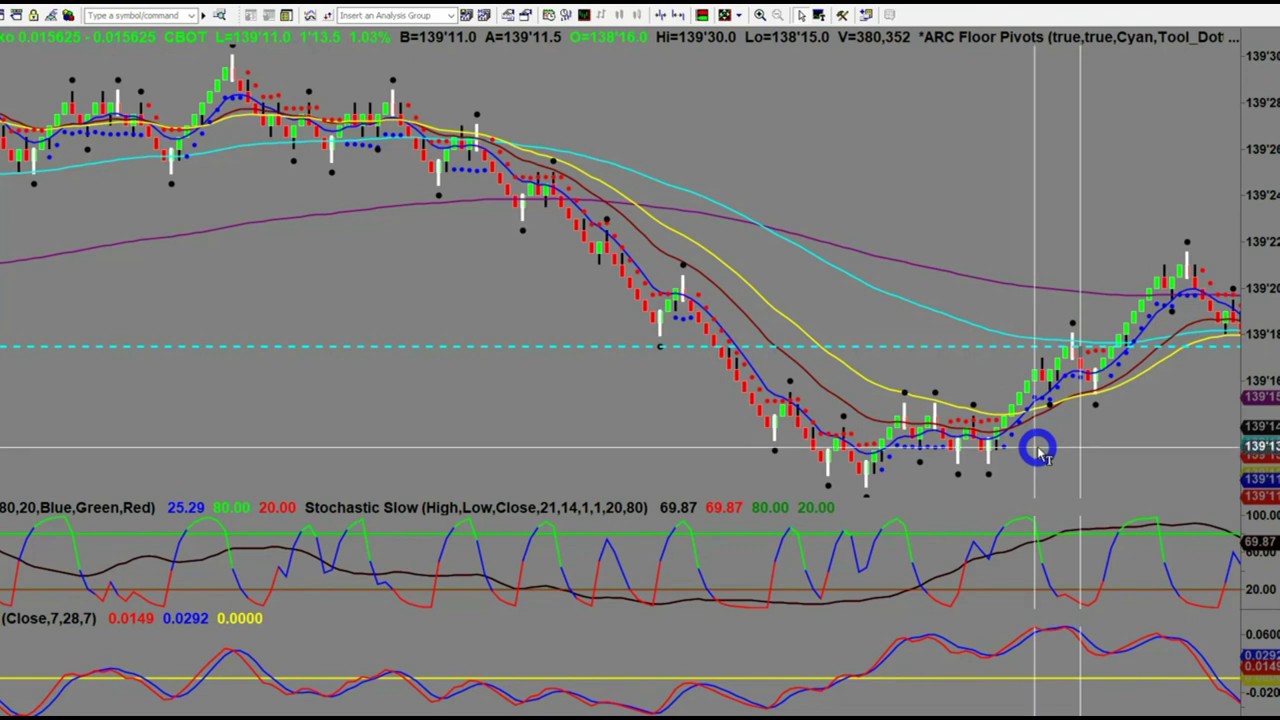
{"action": "middle_click", "coordinate": [1084, 465]}
{"action": "middle_click", "coordinate": [1100, 466]}
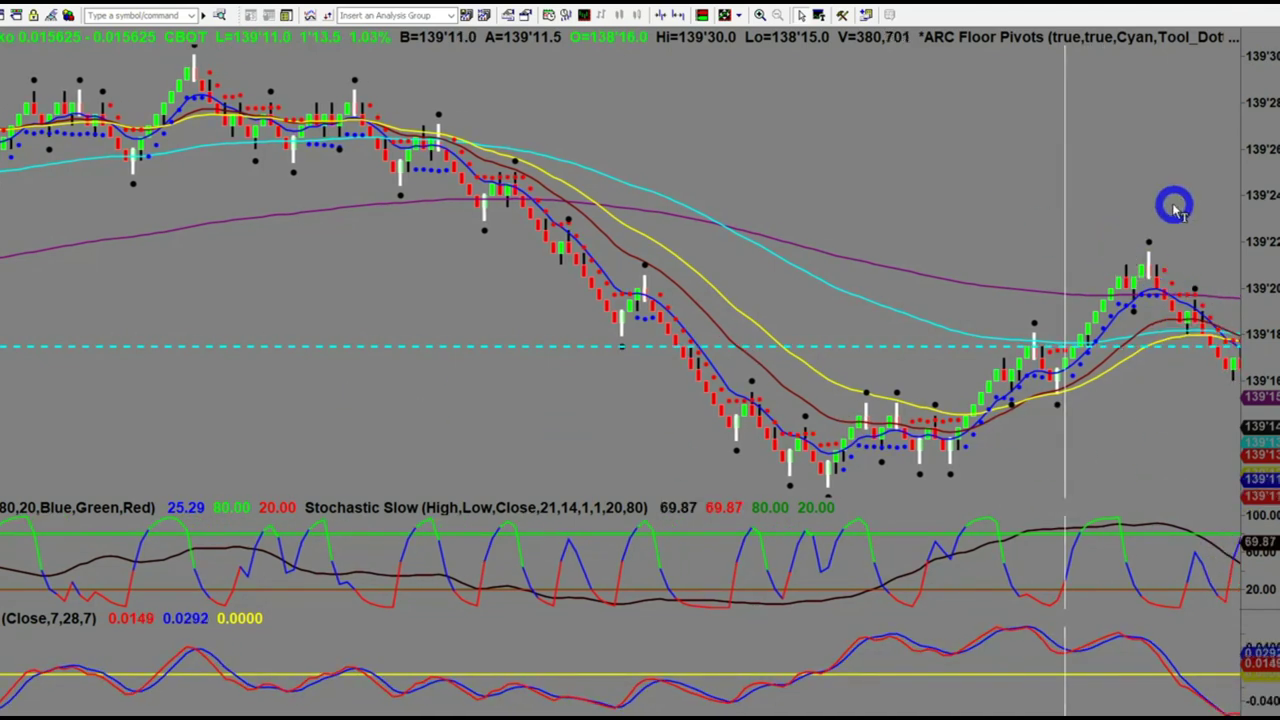
- Follow the Renko chart from the recovery's peak through the successive lower highs, checking the bar data at the last pullback
{"action": "scroll", "coordinate": [1160, 205], "scroll_direction": "right", "scroll_amount": 8}
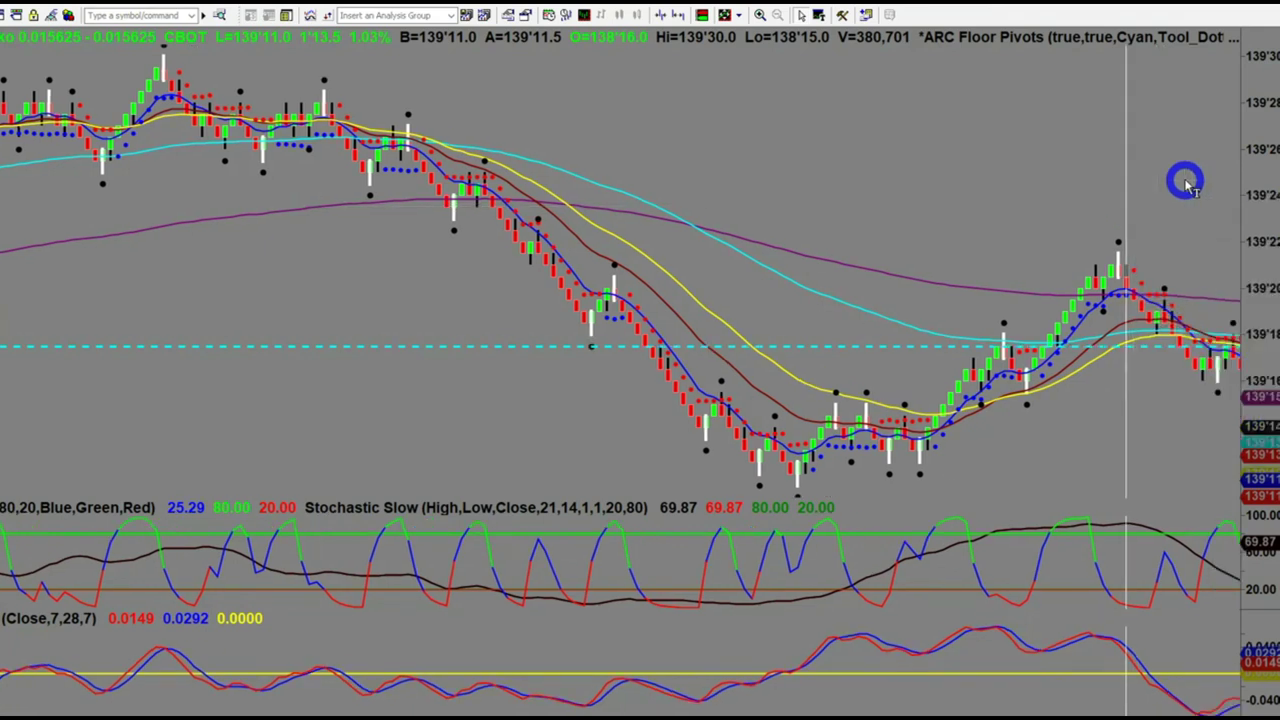
{"action": "scroll", "coordinate": [1185, 187], "scroll_direction": "right", "scroll_amount": 3}
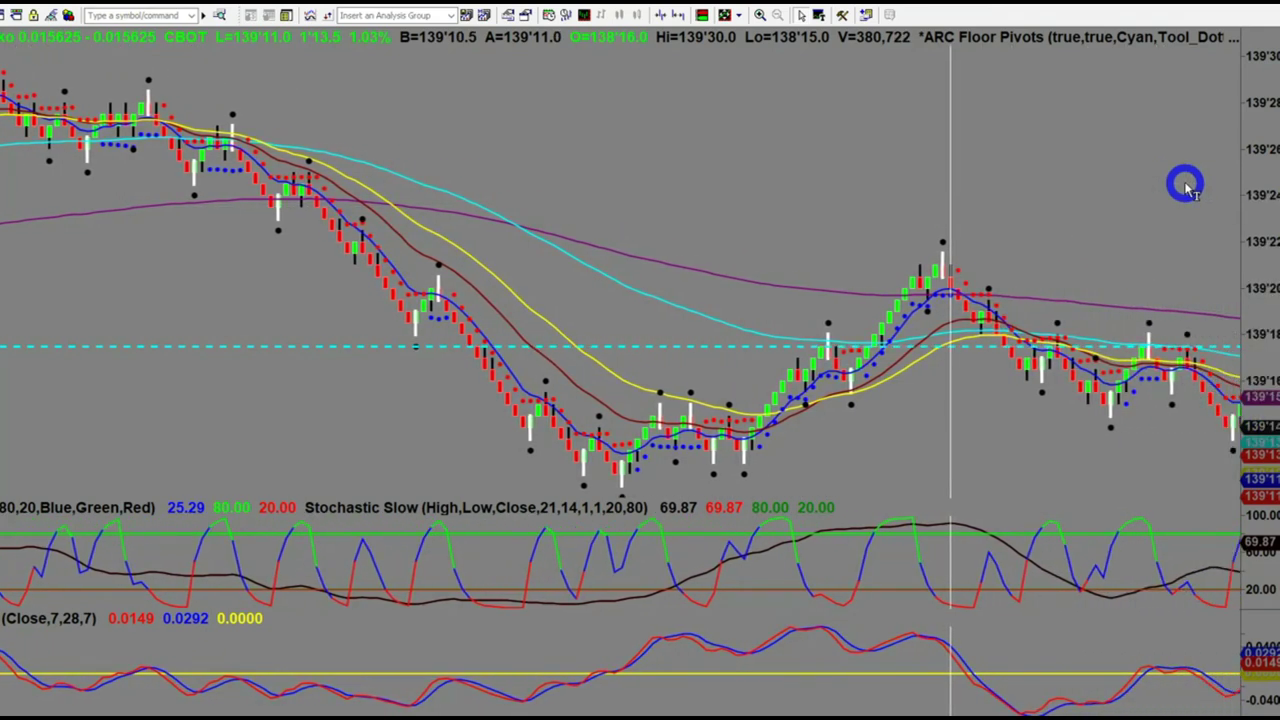
{"action": "mouse_move", "coordinate": [1158, 415]}
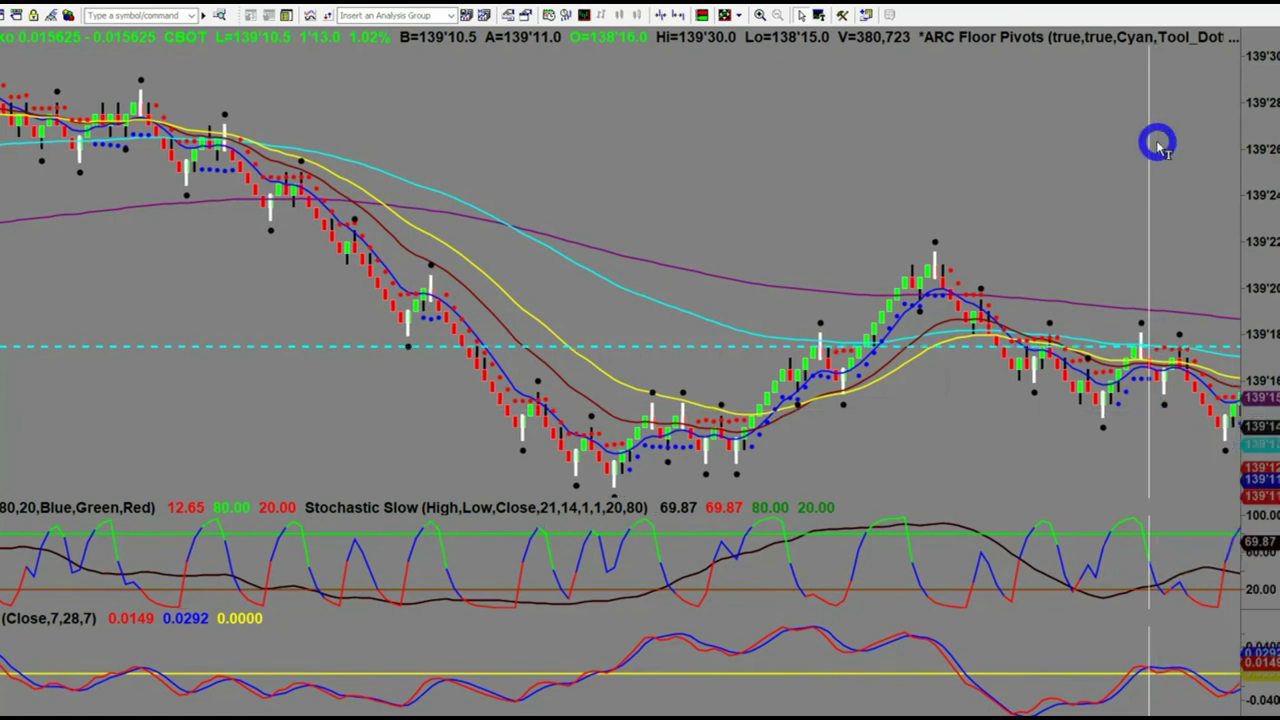
{"action": "scroll", "coordinate": [1151, 140], "scroll_direction": "right", "scroll_amount": 3}
{"action": "mouse_move", "coordinate": [1215, 475]}
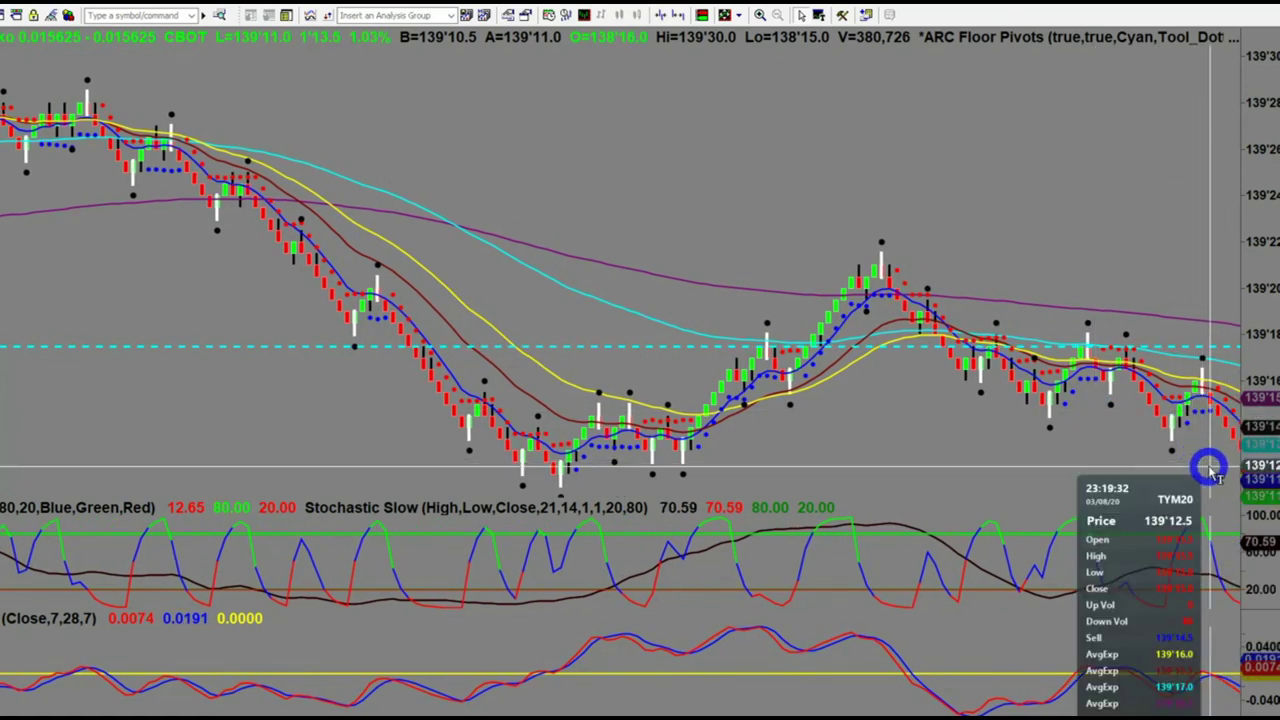
{"action": "scroll", "coordinate": [1210, 470], "scroll_direction": "right", "scroll_amount": 2}
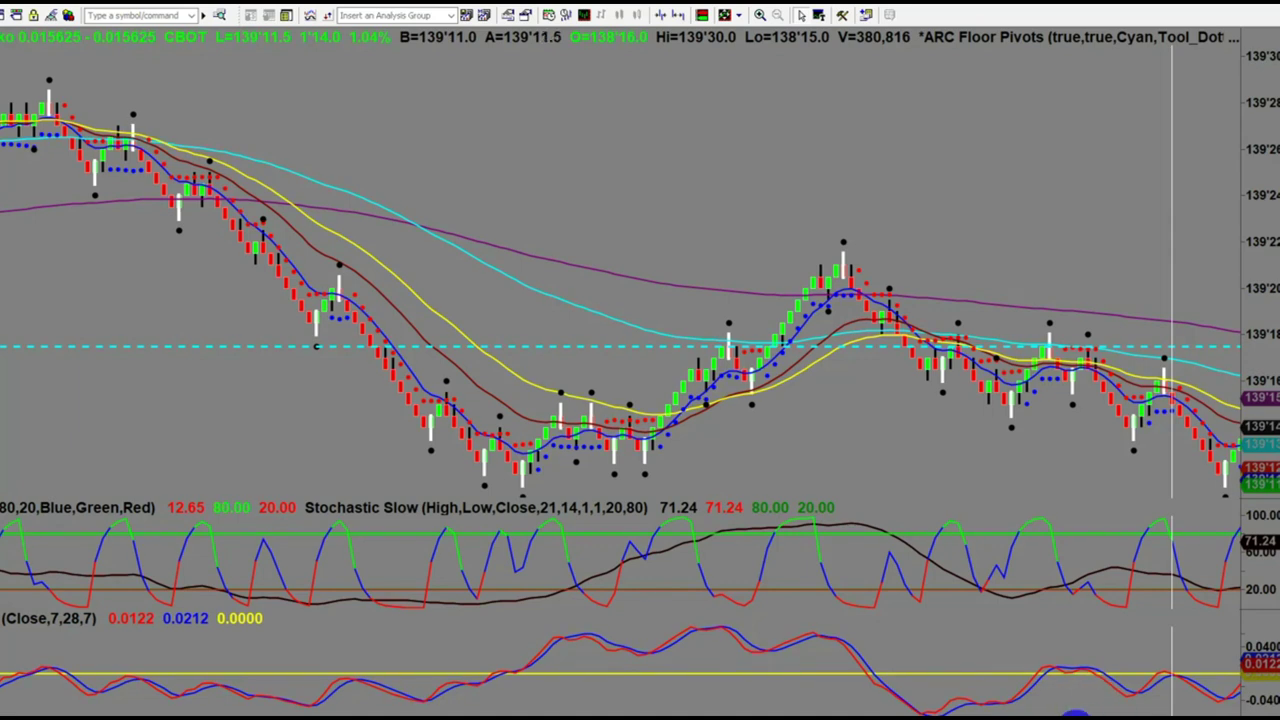
- Examine the swings around the "Mid= 139^22.5" pivot label and follow the Renko chart through the sharp sell-off to the latest bars
{"action": "scroll", "coordinate": [1095, 580], "scroll_direction": "down", "scroll_amount": 4}
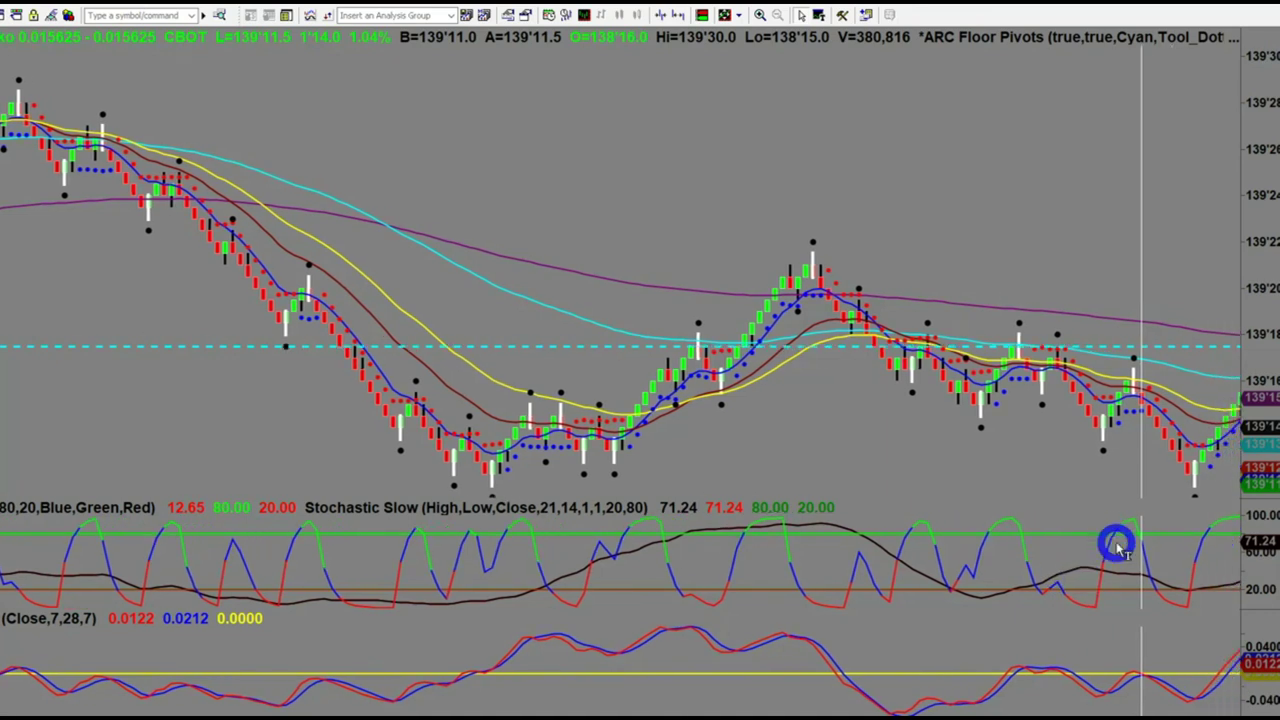
{"action": "scroll", "coordinate": [1117, 545], "scroll_direction": "down", "scroll_amount": 2}
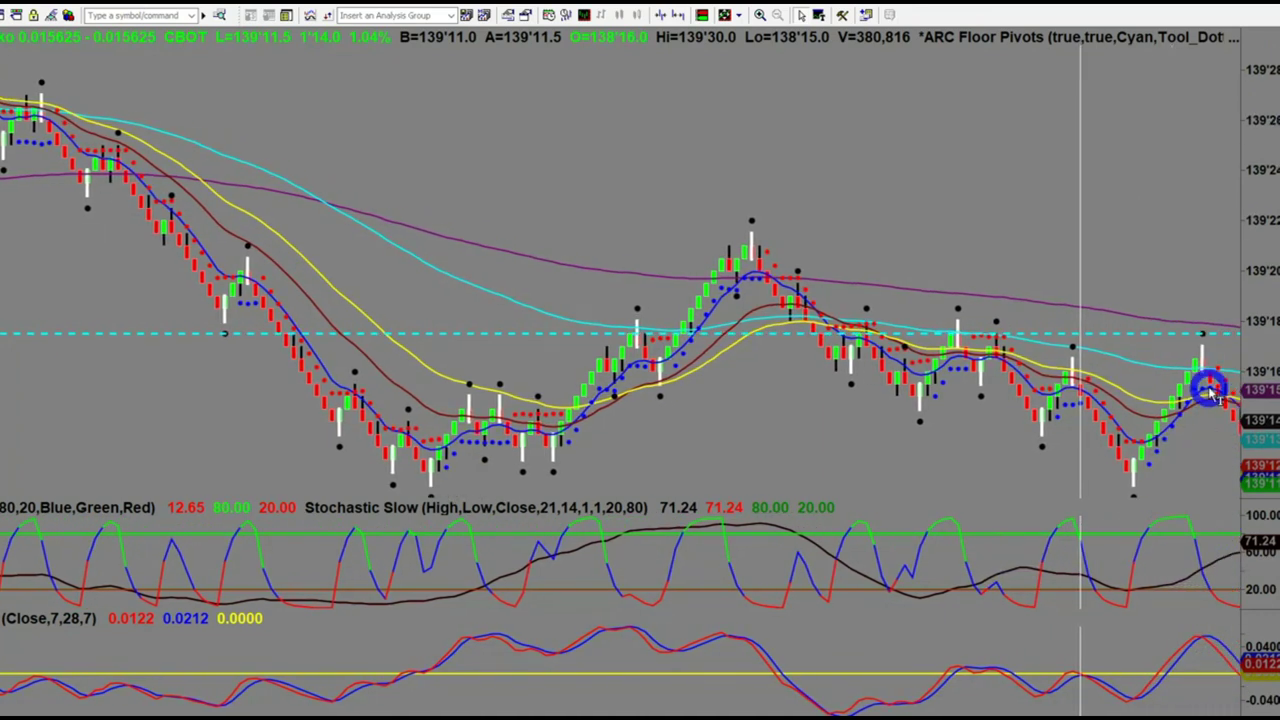
{"action": "scroll", "coordinate": [1220, 485], "scroll_direction": "down", "scroll_amount": 1}
{"action": "scroll", "coordinate": [1220, 485], "scroll_direction": "down", "scroll_amount": 5}
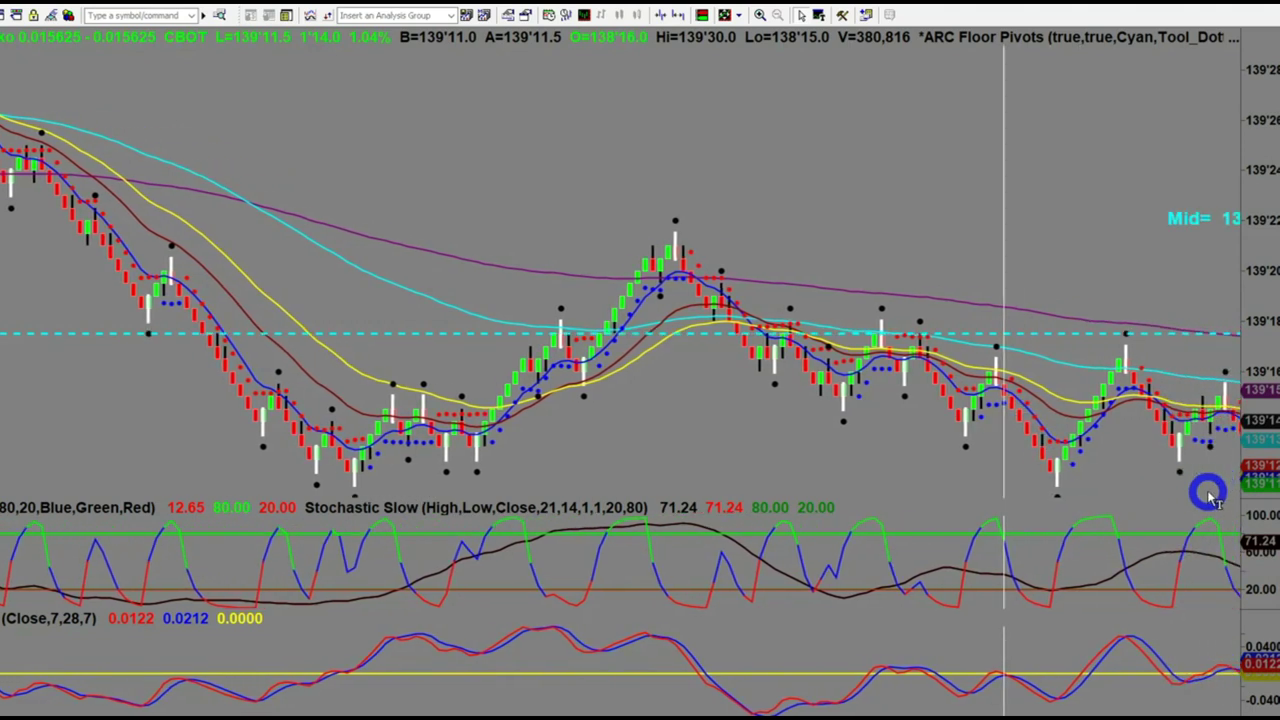
{"action": "scroll", "coordinate": [1210, 497], "scroll_direction": "down", "scroll_amount": 7}
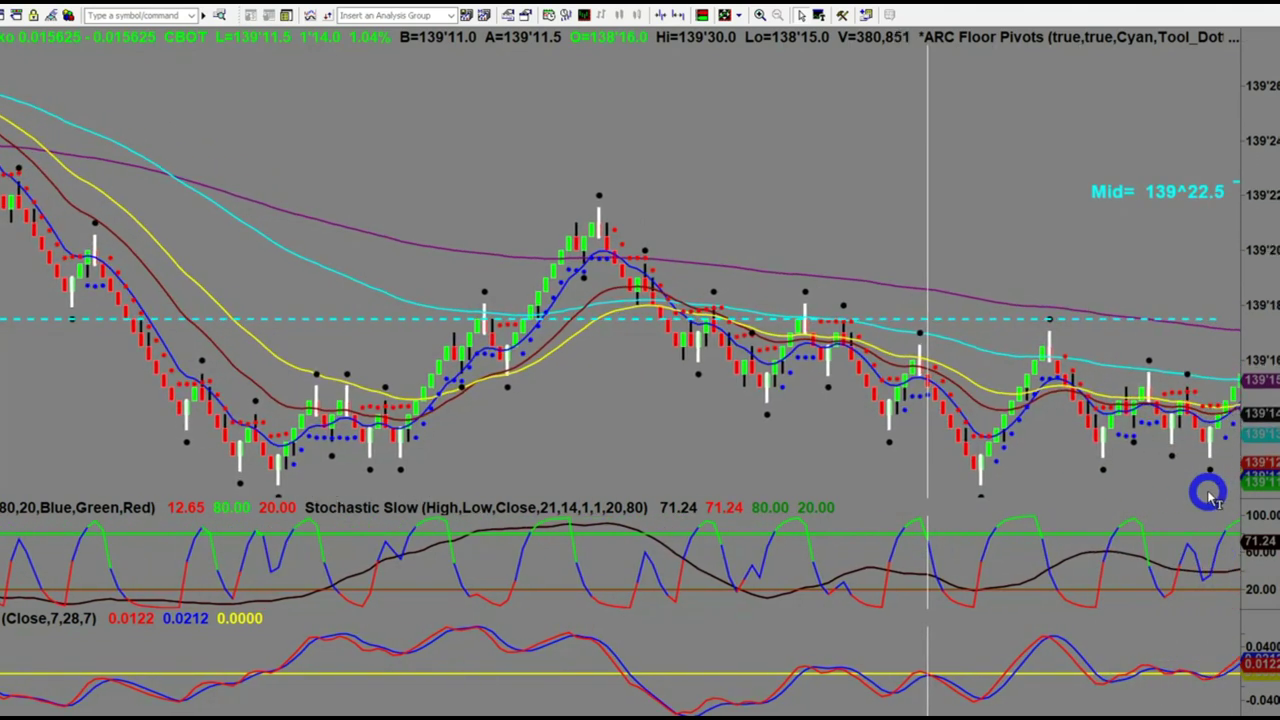
{"action": "scroll", "coordinate": [1205, 494], "scroll_direction": "down", "scroll_amount": 8}
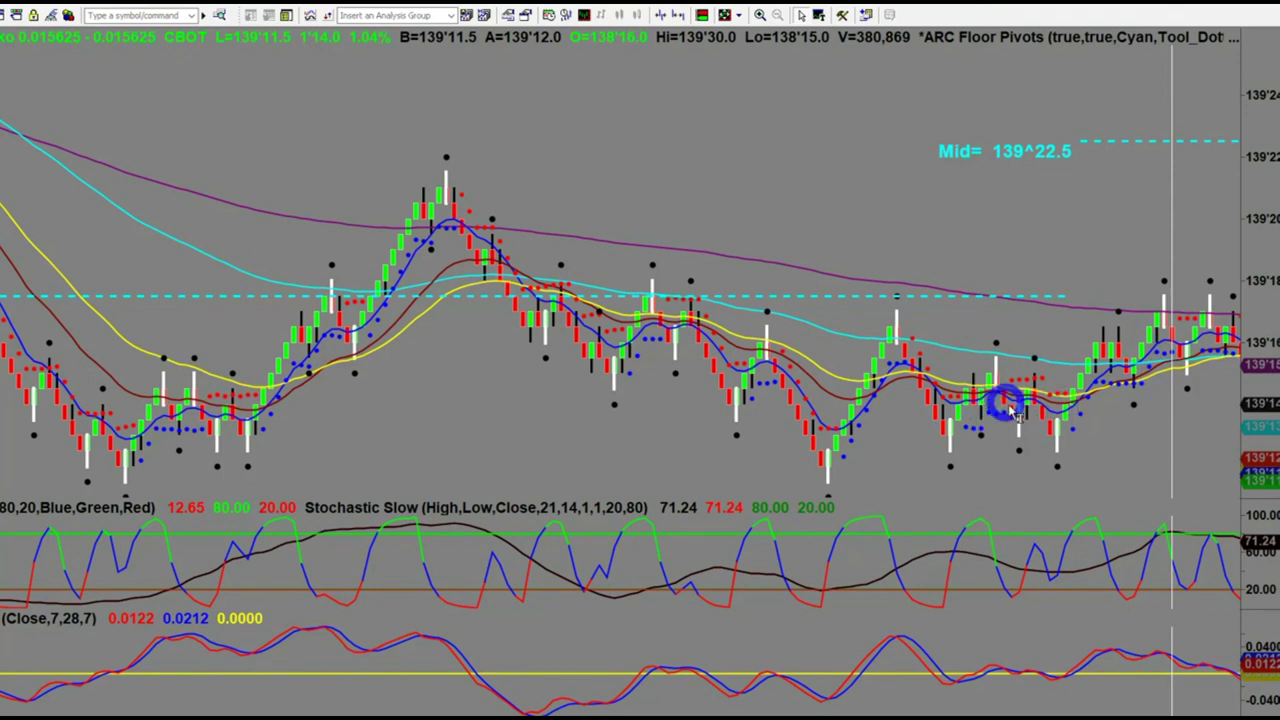
{"action": "scroll", "coordinate": [1214, 466], "scroll_direction": "down", "scroll_amount": 7}
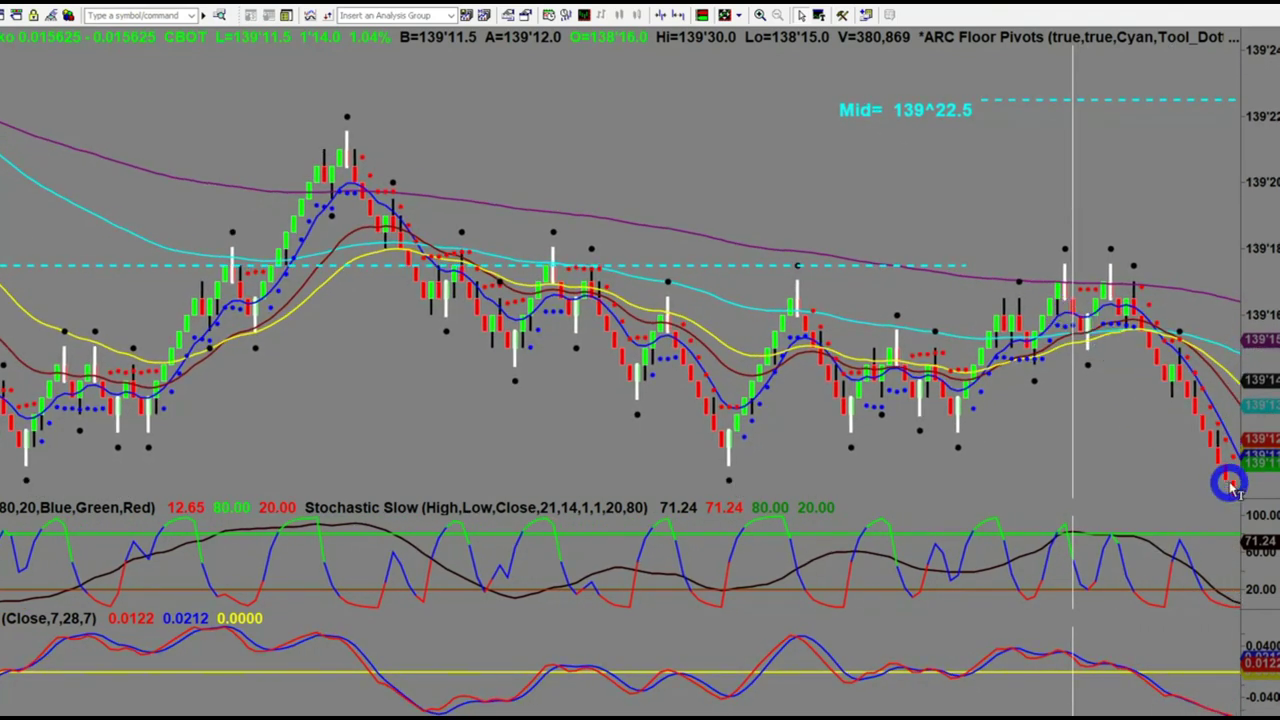
{"action": "scroll", "coordinate": [1131, 383], "scroll_direction": "down", "scroll_amount": 3}
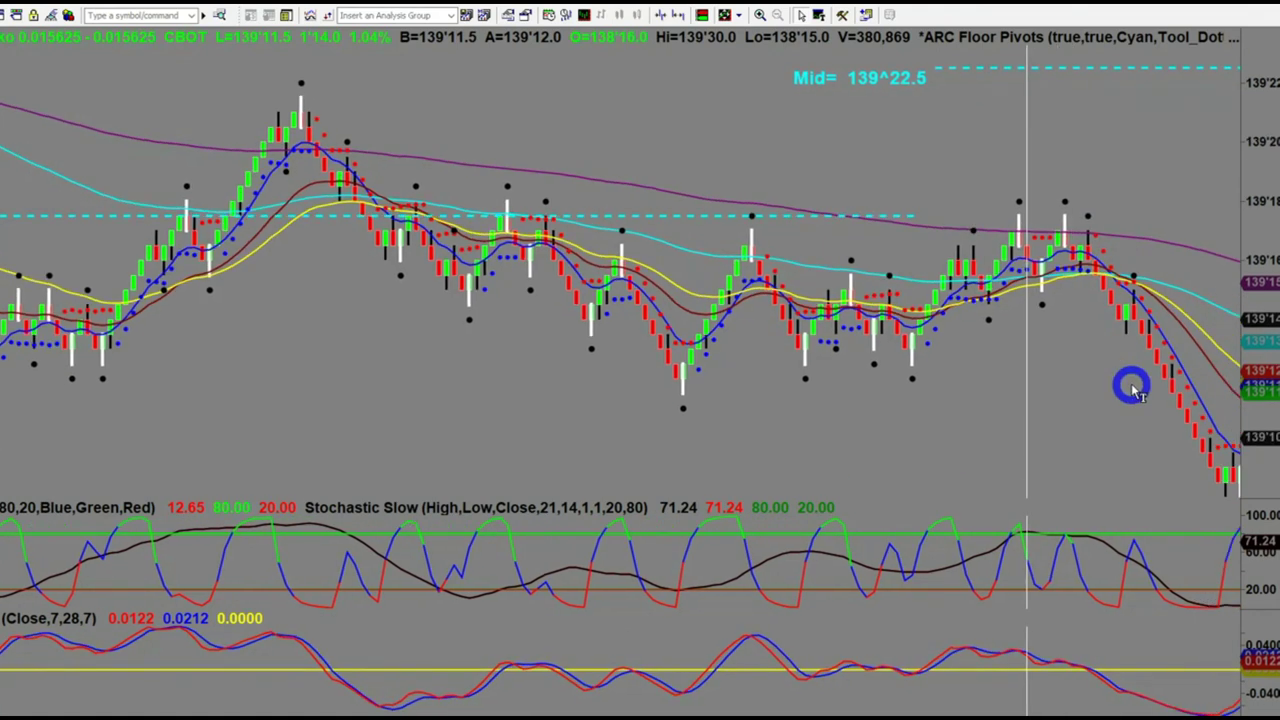
{"action": "scroll", "coordinate": [1131, 385], "scroll_direction": "down", "scroll_amount": 5}
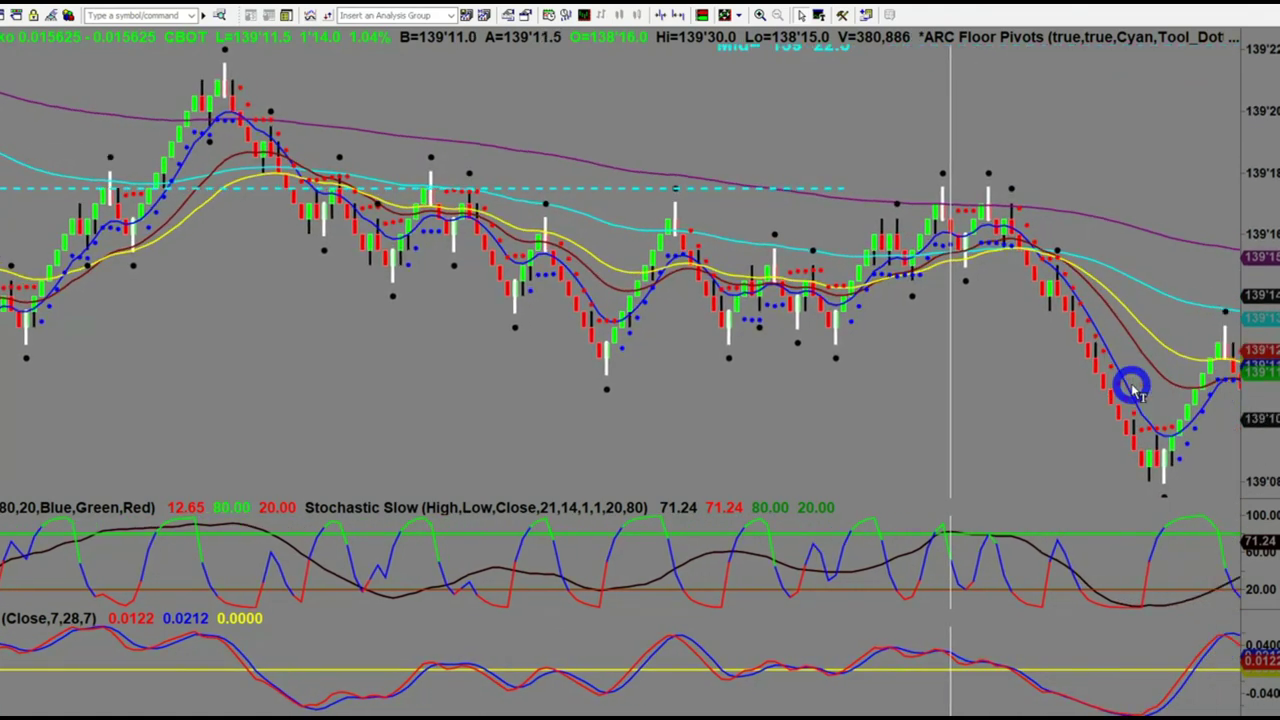
{"action": "scroll", "coordinate": [1131, 390], "scroll_direction": "down", "scroll_amount": 3}
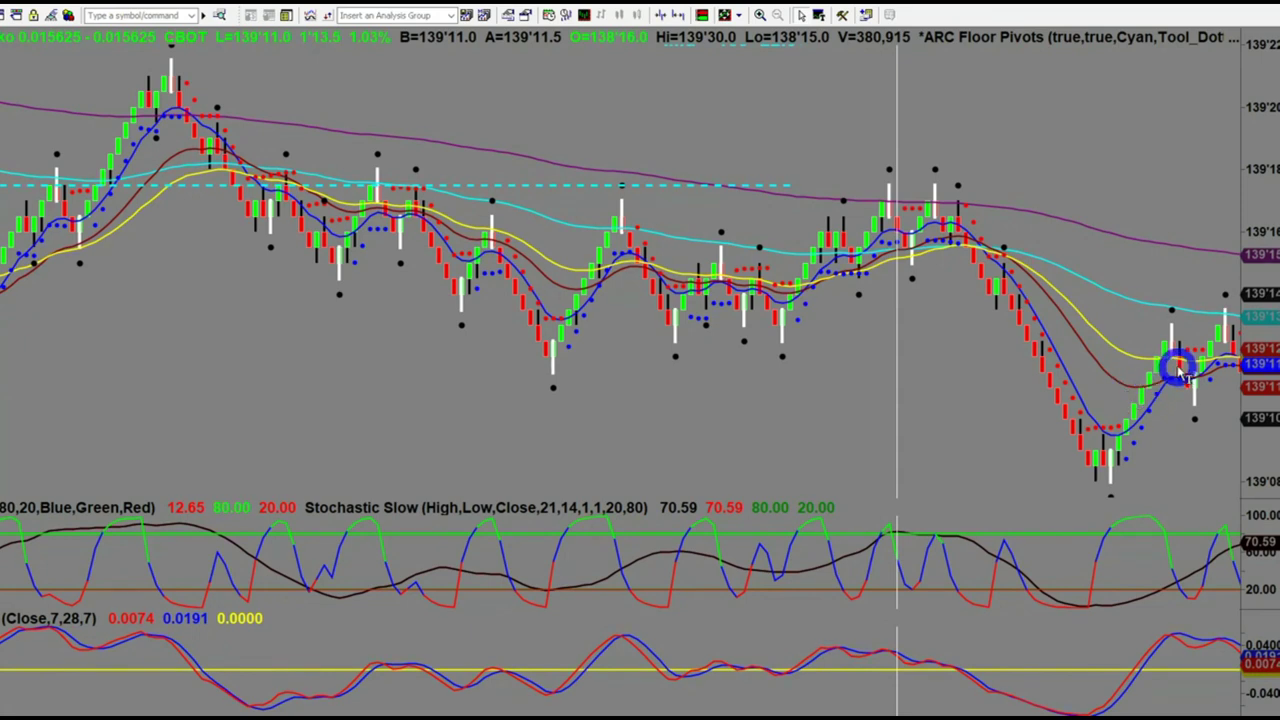
{"action": "scroll", "coordinate": [985, 452], "scroll_direction": "down", "scroll_amount": 2}
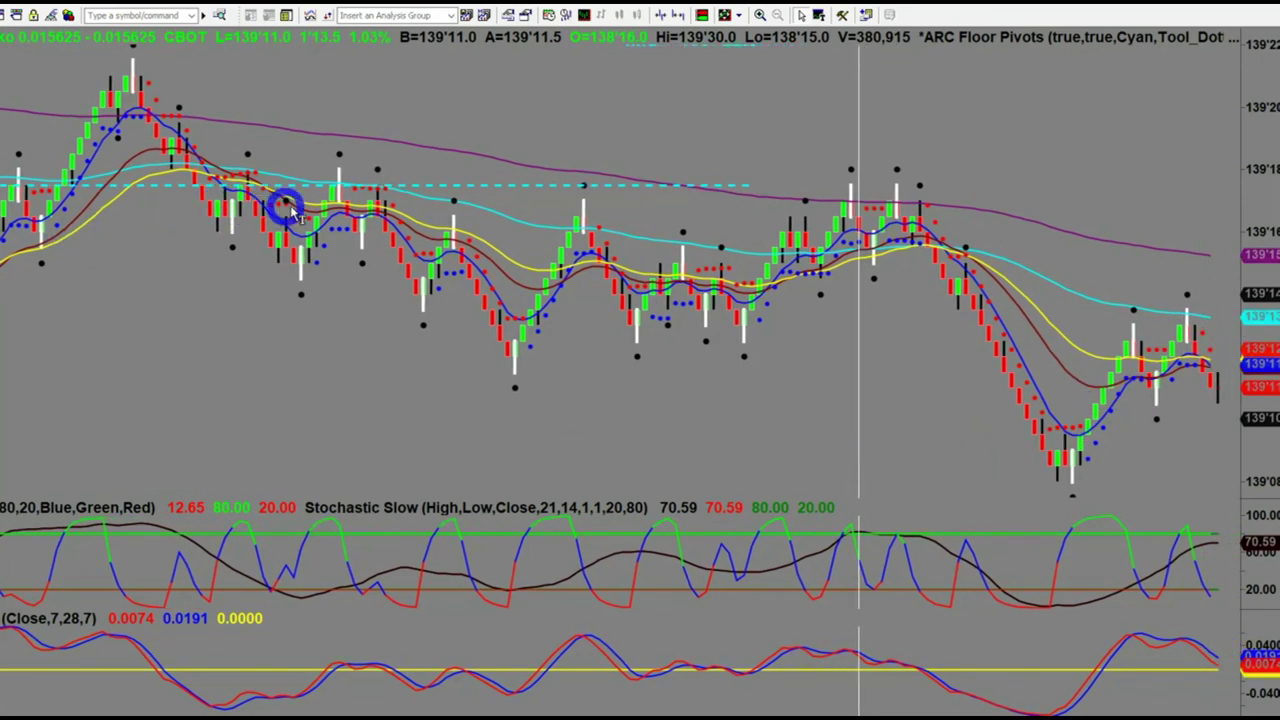
- Inspect the start and low of the last sell-off with the crosshair, and compare the move across the three Renko chart windows
{"action": "left_click", "coordinate": [916, 392]}
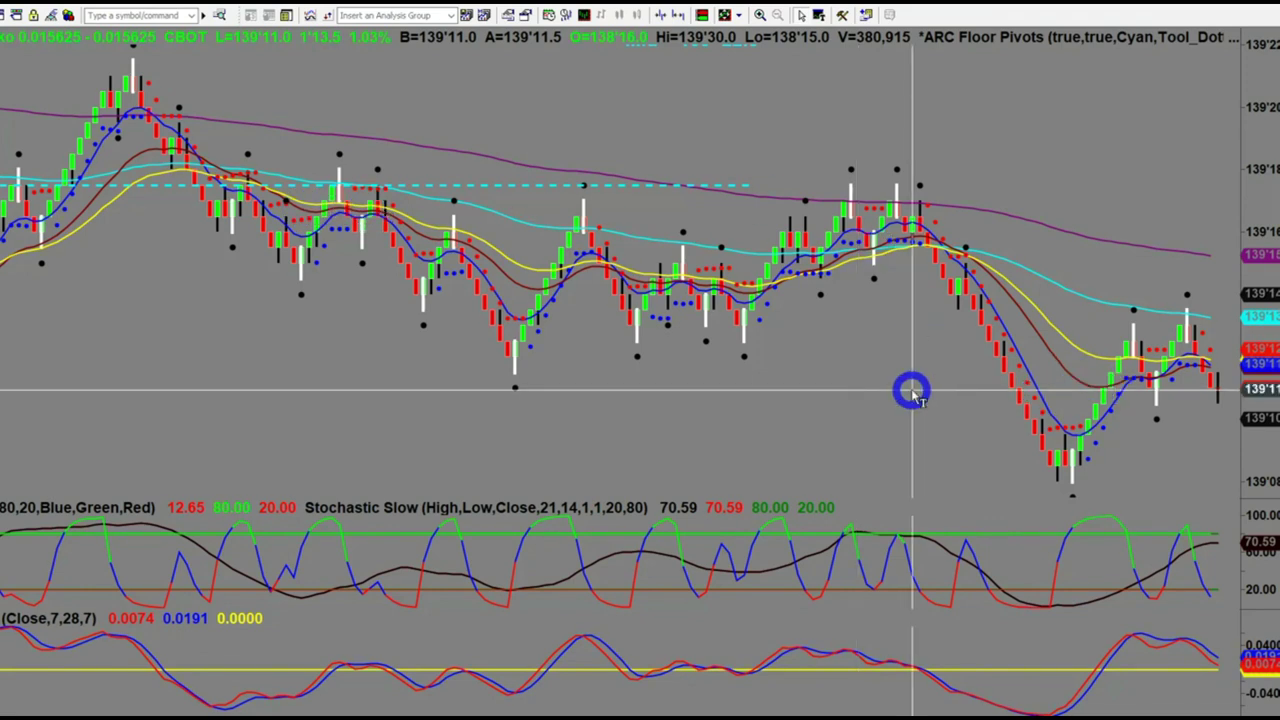
{"action": "middle_click", "coordinate": [1086, 527]}
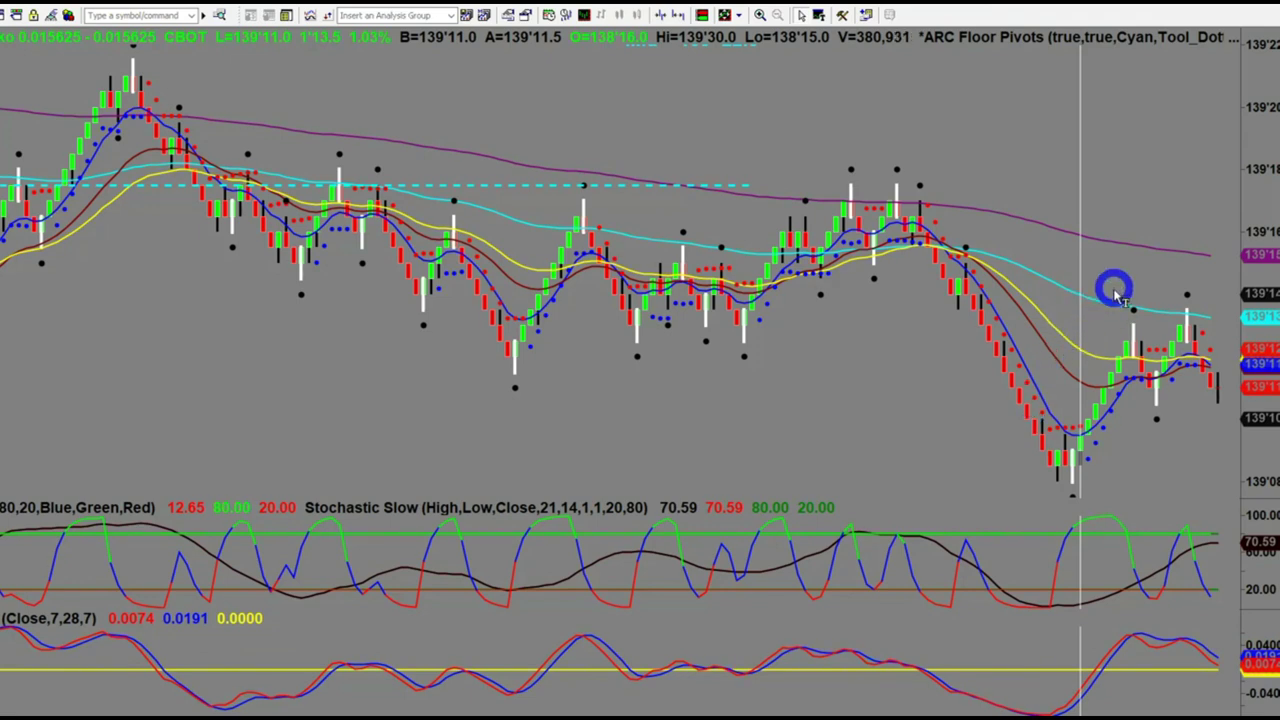
{"action": "left_click", "coordinate": [1270, 4]}
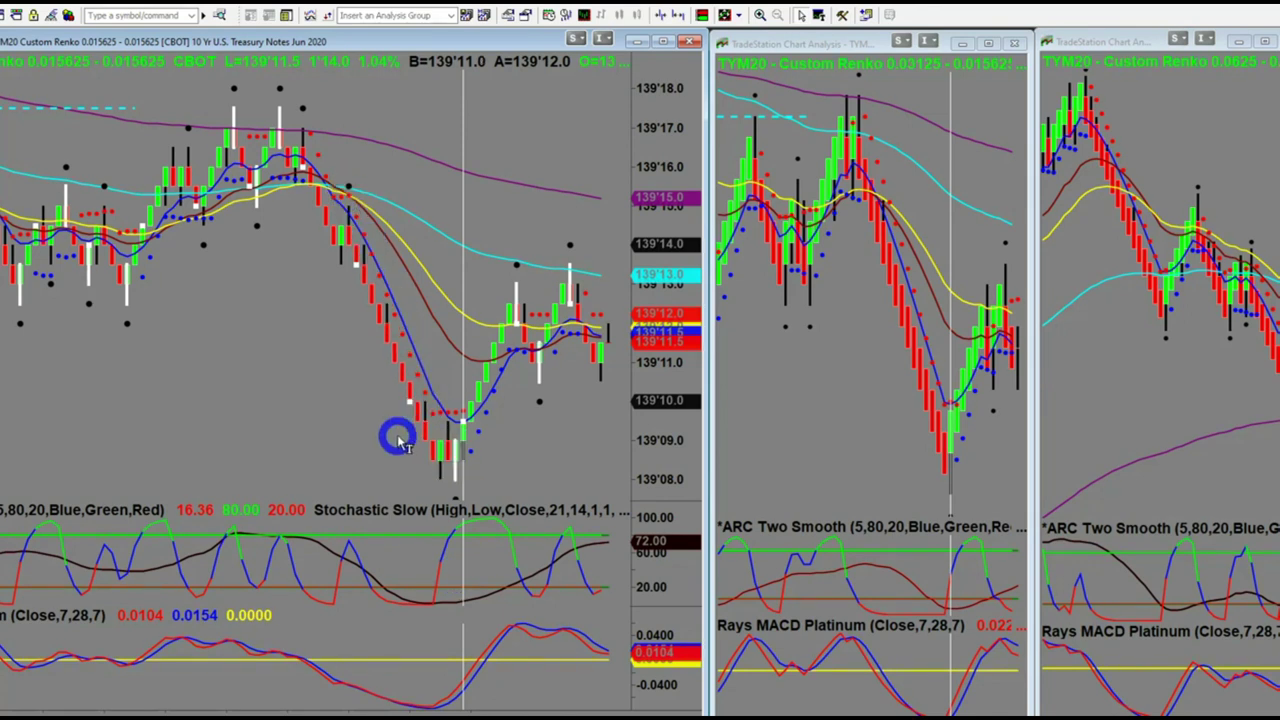
{"action": "left_click", "coordinate": [365, 434]}
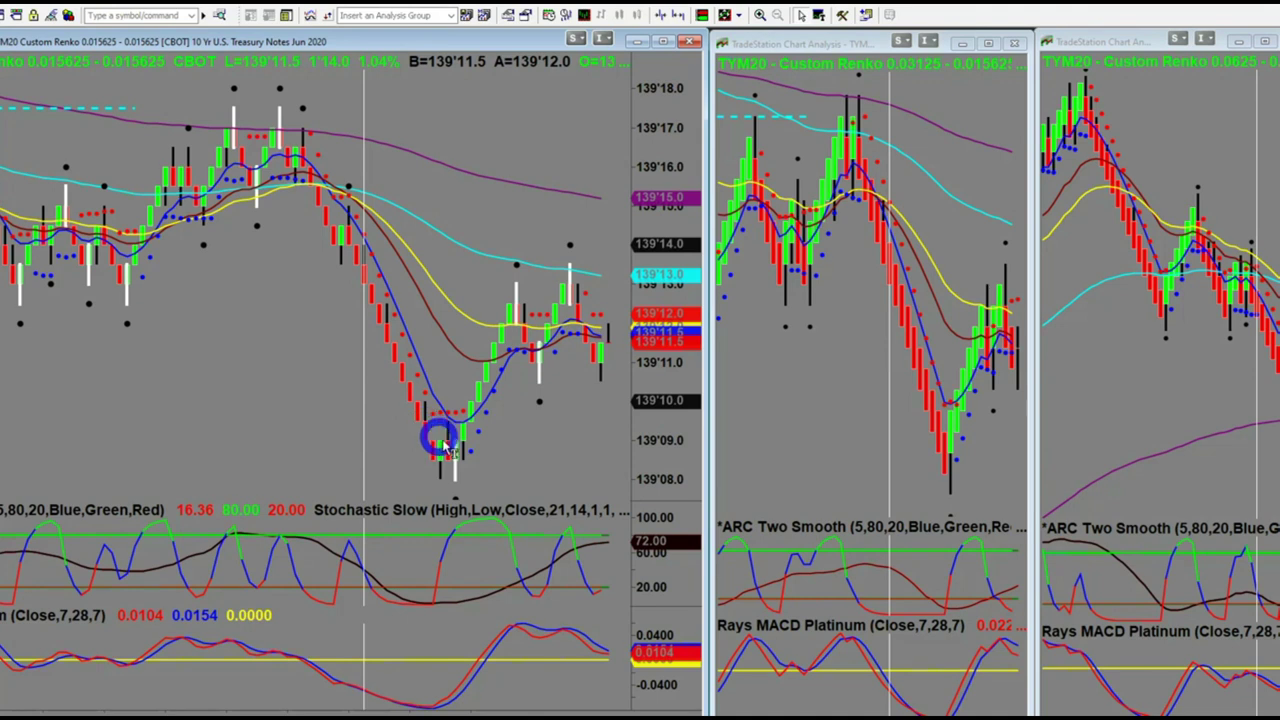